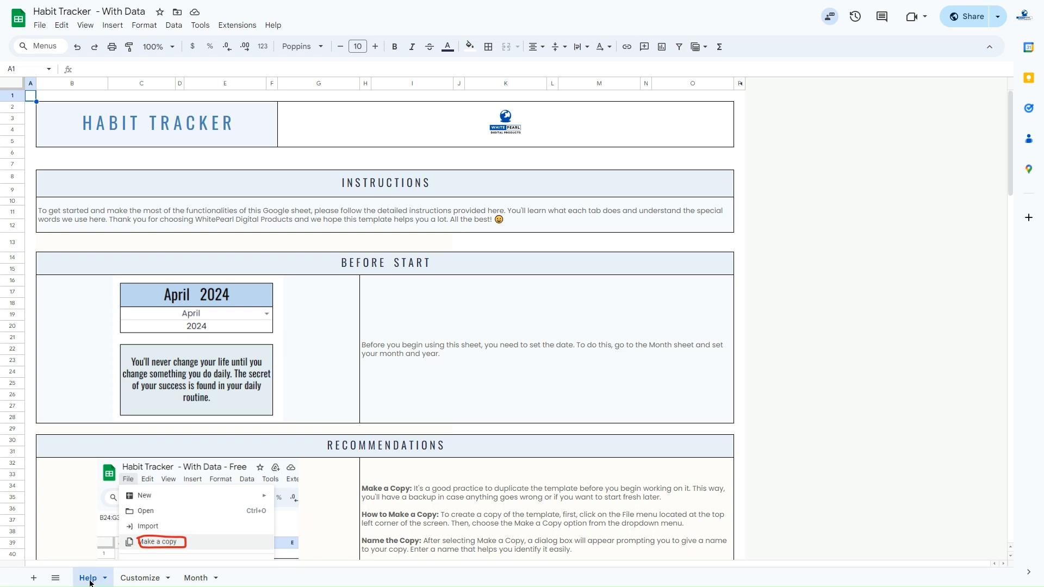
# Look through the Help, Customize and Month sheets of the habit tracker, ending on the Help sheet
pyautogui.moveTo(1010, 179)
pyautogui.mouseDown()
pyautogui.moveTo(1011, 367)
pyautogui.moveTo(1011, 182)
pyautogui.mouseUp()
pyautogui.click(139, 578)
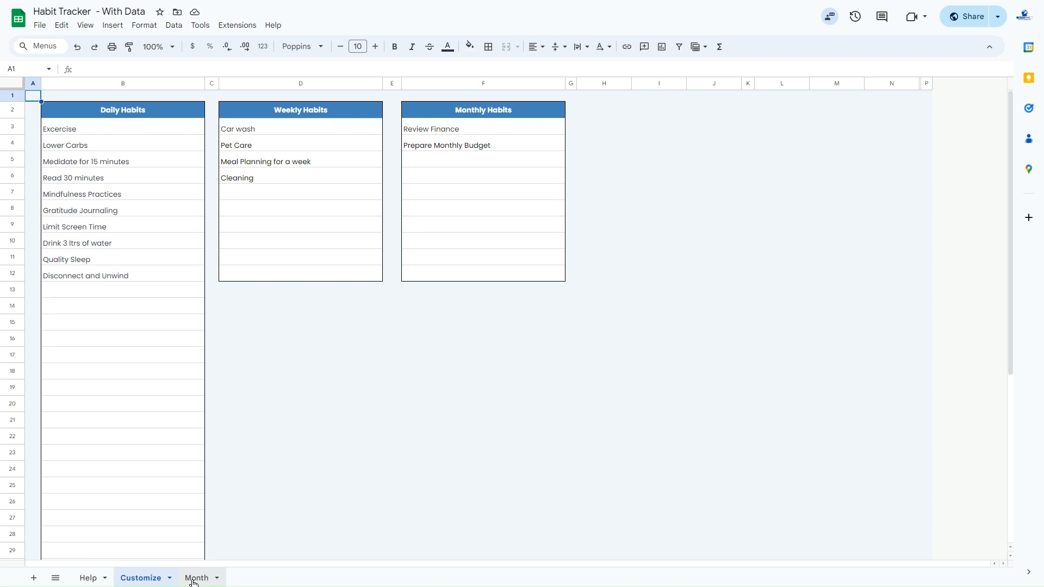
pyautogui.click(198, 579)
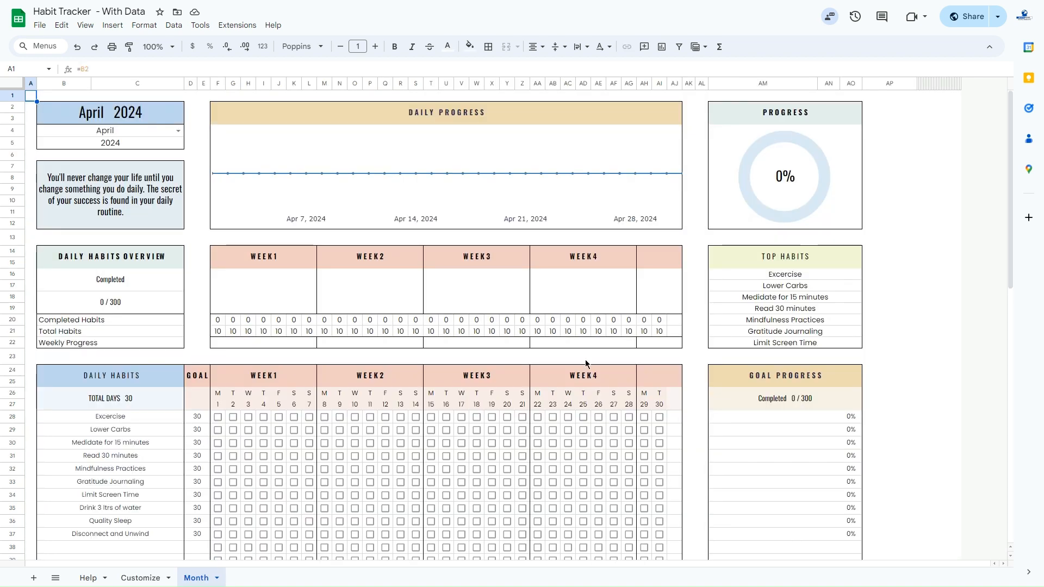
pyautogui.moveTo(1013, 151); pyautogui.dragTo(993, 107)
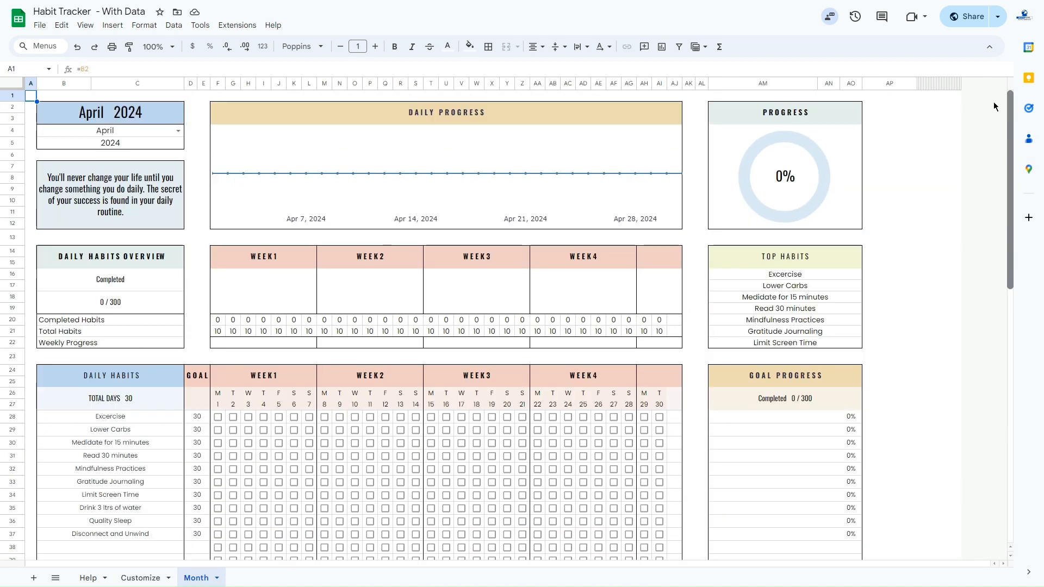
pyautogui.click(89, 580)
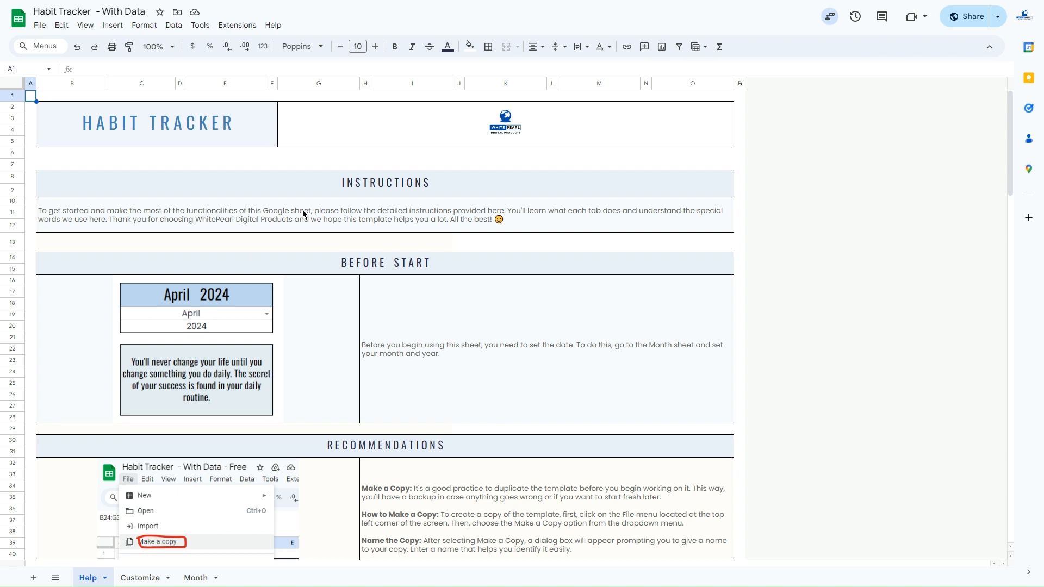
pyautogui.click(41, 25)
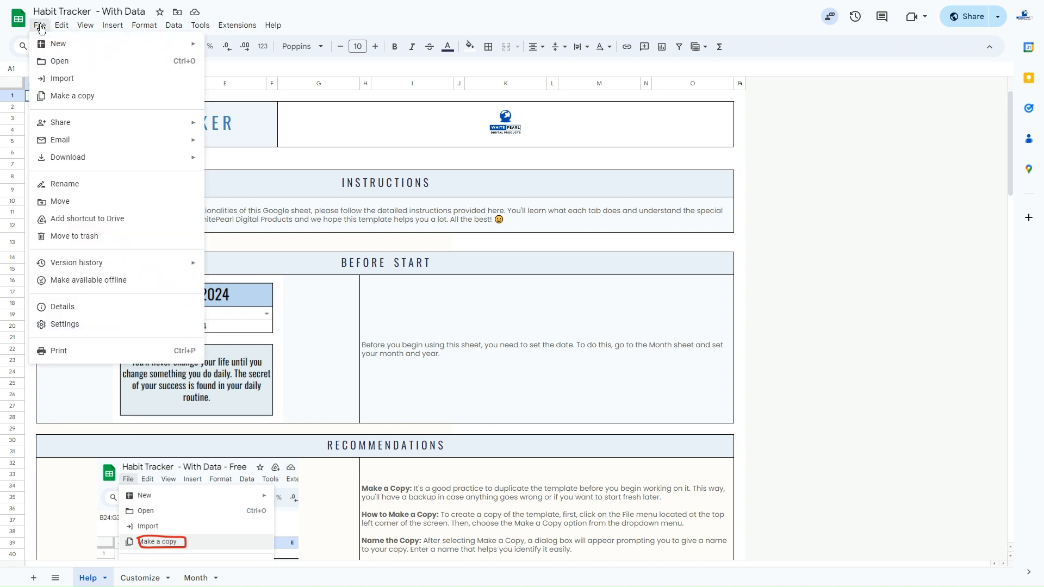
pyautogui.click(65, 97)
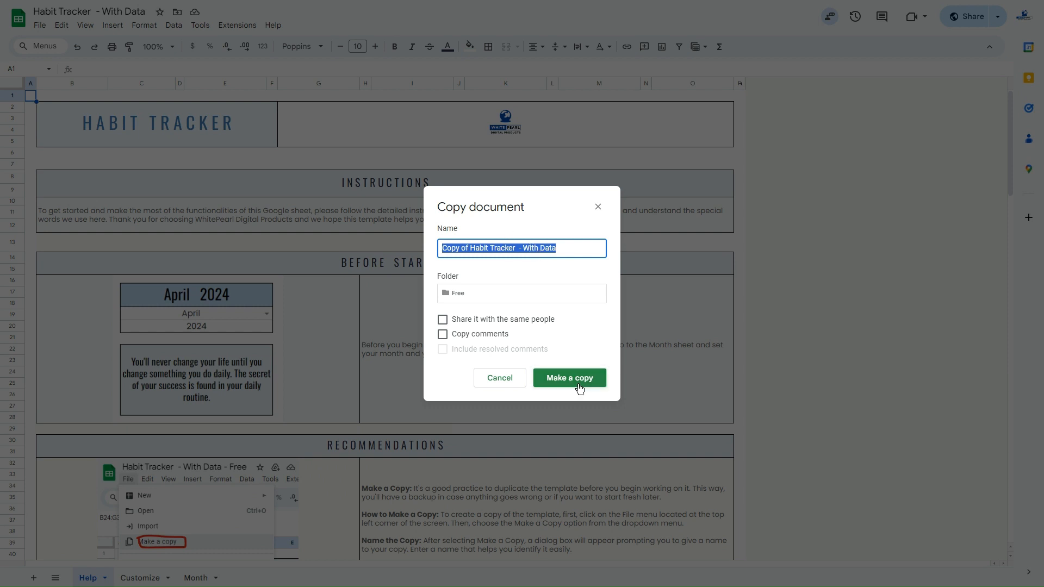
pyautogui.click(598, 210)
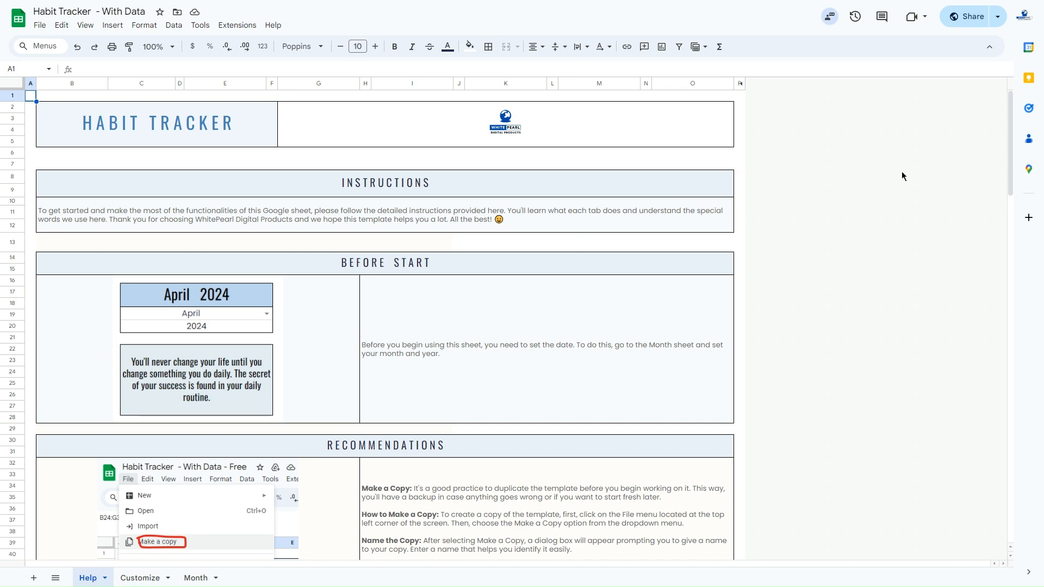
# Add "Do Yoga" in cell B13 of the Daily Habits list on the Customize sheet
pyautogui.moveTo(1010, 166); pyautogui.dragTo(1010, 120)
pyautogui.click(148, 579)
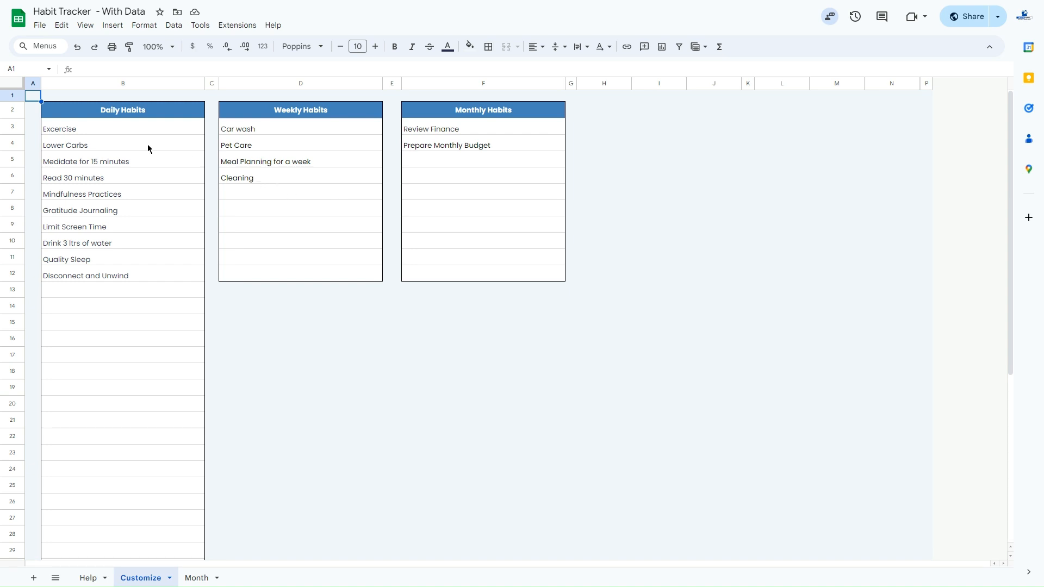
pyautogui.moveTo(148, 130); pyautogui.dragTo(151, 274)
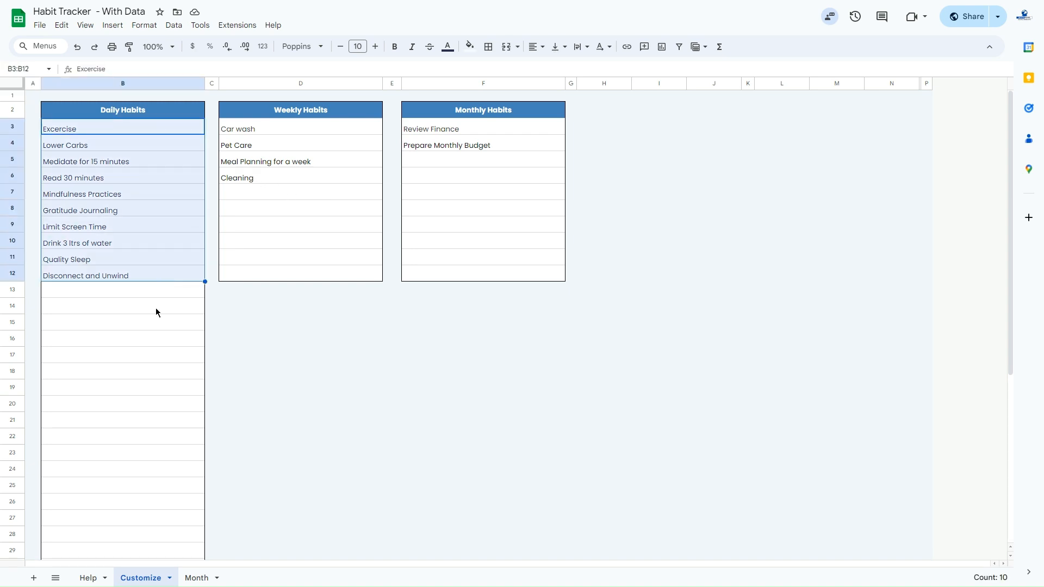
pyautogui.click(155, 296)
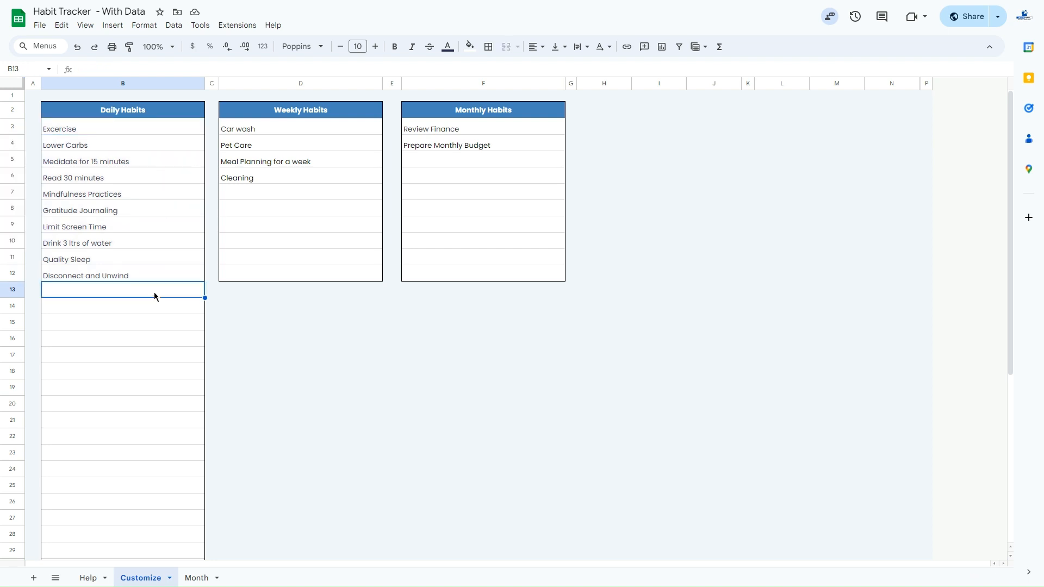
pyautogui.doubleClick(154, 292)
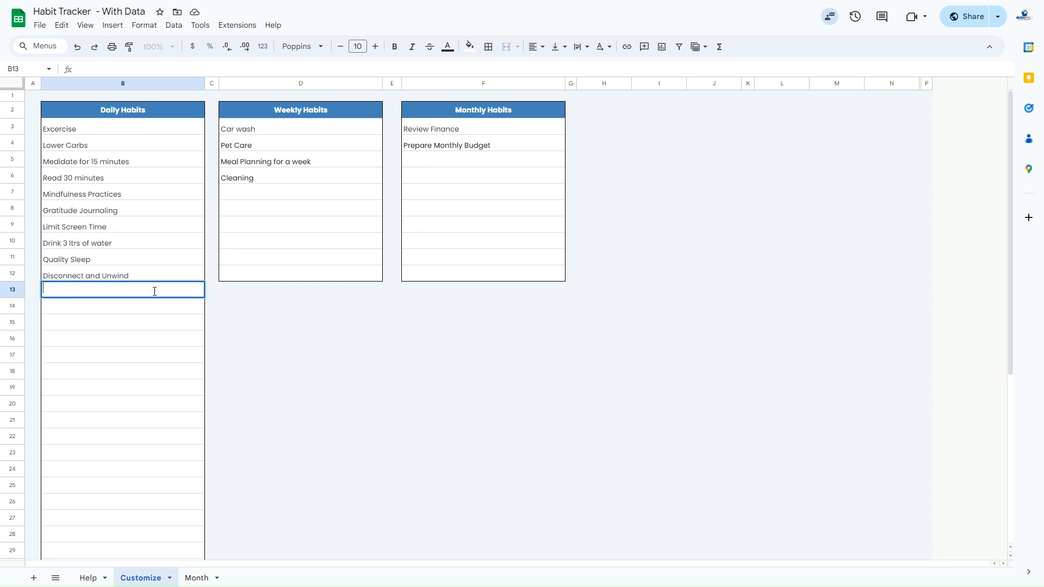
pyautogui.write('Do Yoga')
pyautogui.press('Return')
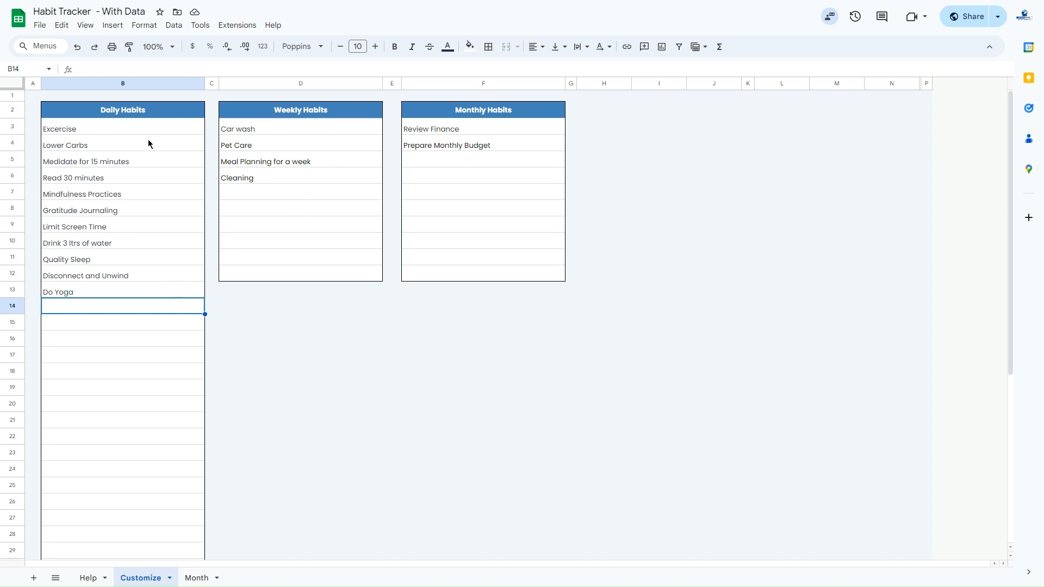
# Review the entries in the Daily, Weekly and Monthly Habits lists on the Customize sheet
pyautogui.moveTo(145, 134); pyautogui.dragTo(151, 305)
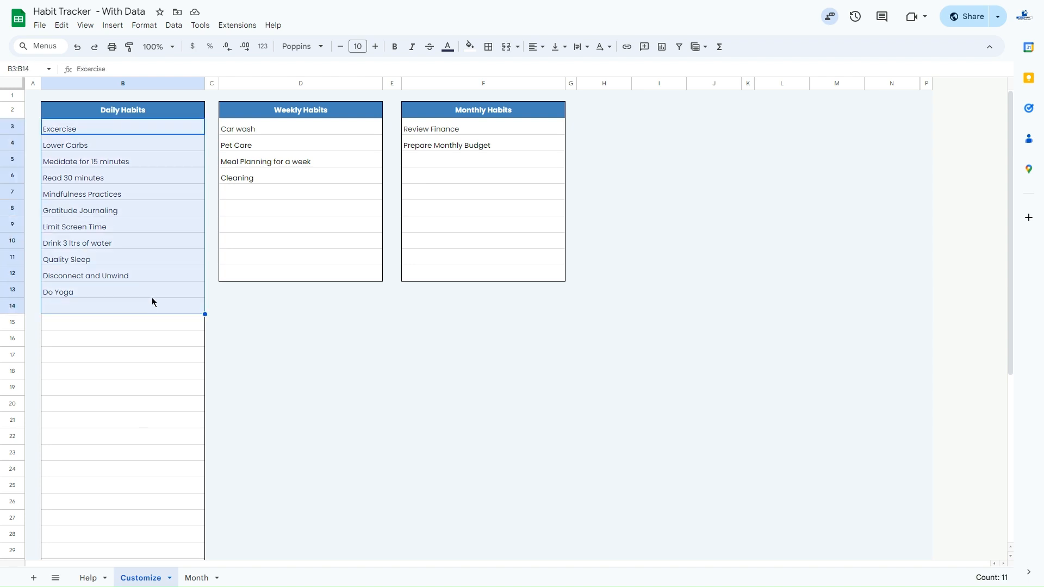
pyautogui.moveTo(273, 130); pyautogui.dragTo(275, 177)
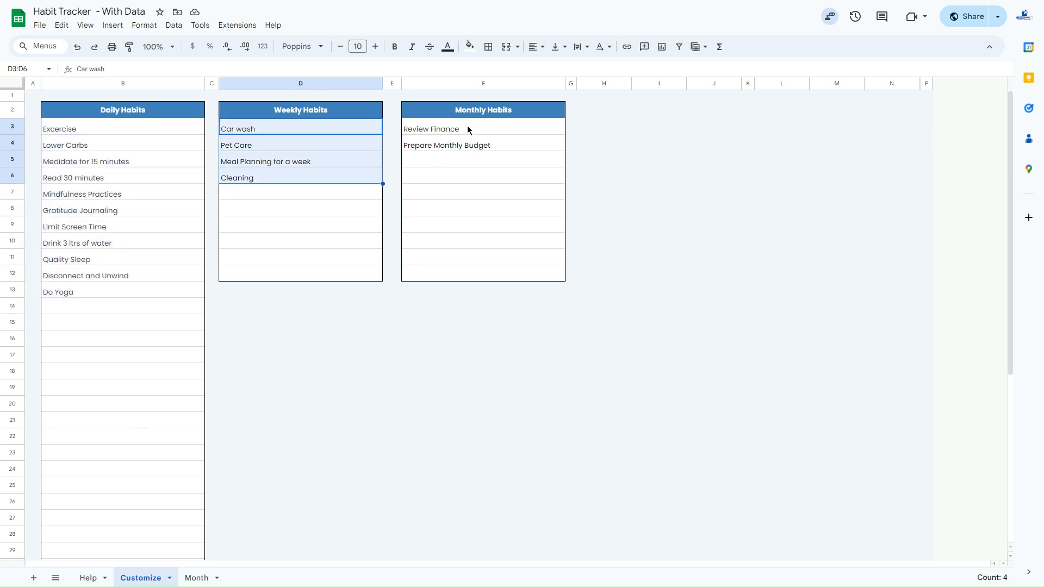
pyautogui.moveTo(468, 130); pyautogui.dragTo(469, 168)
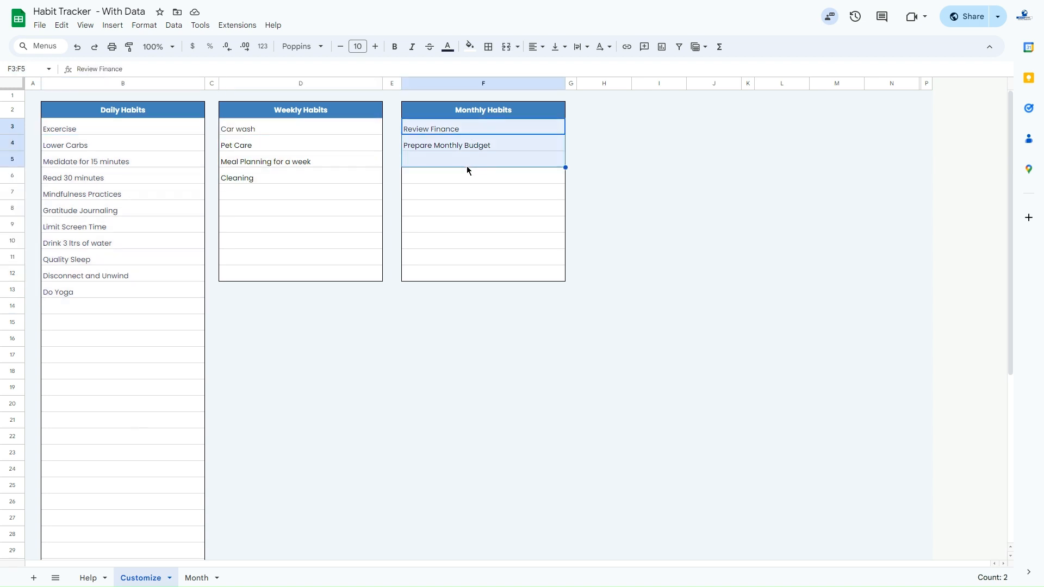
pyautogui.click(468, 185)
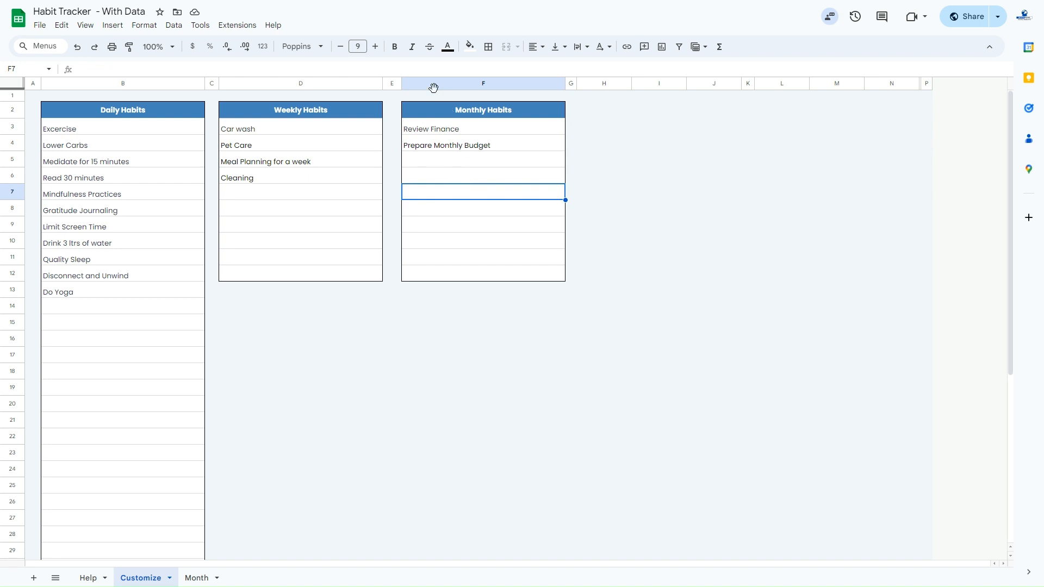
# Duplicate the Month sheet and rename the copy "May 2024"
pyautogui.click(197, 578)
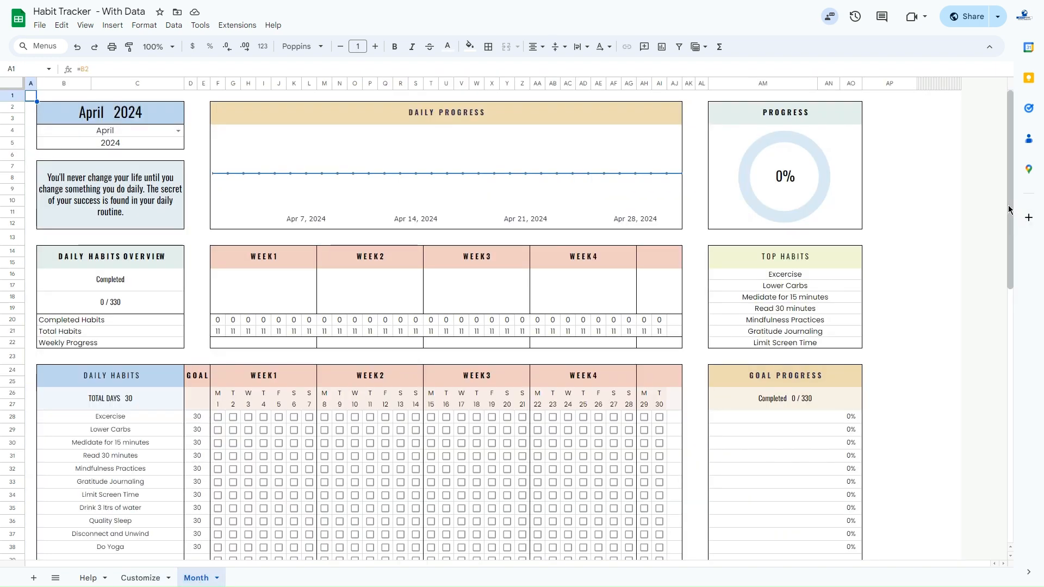
pyautogui.moveTo(1009, 210); pyautogui.dragTo(1012, 173)
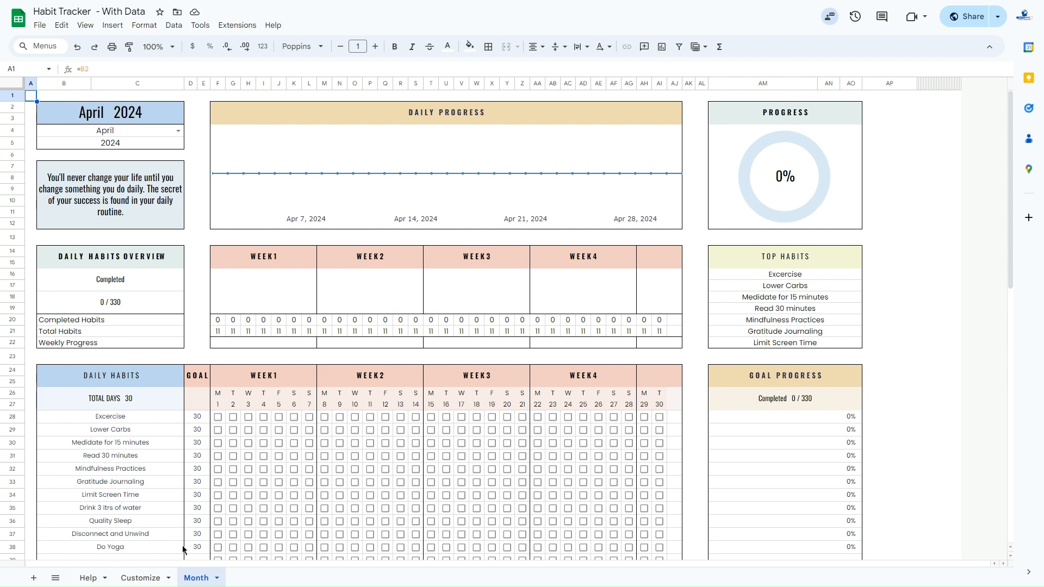
pyautogui.rightClick(199, 582)
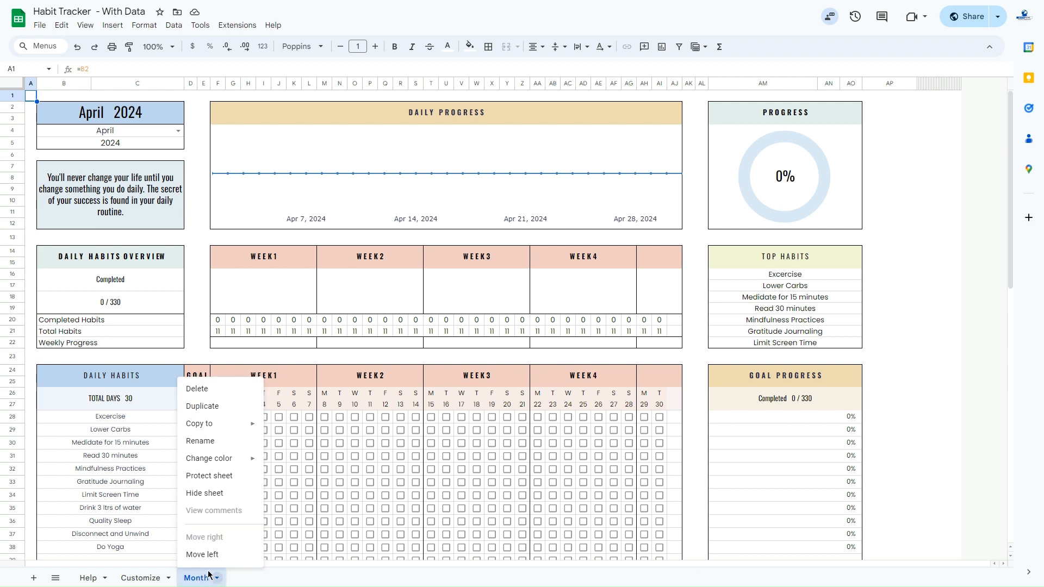
pyautogui.click(220, 410)
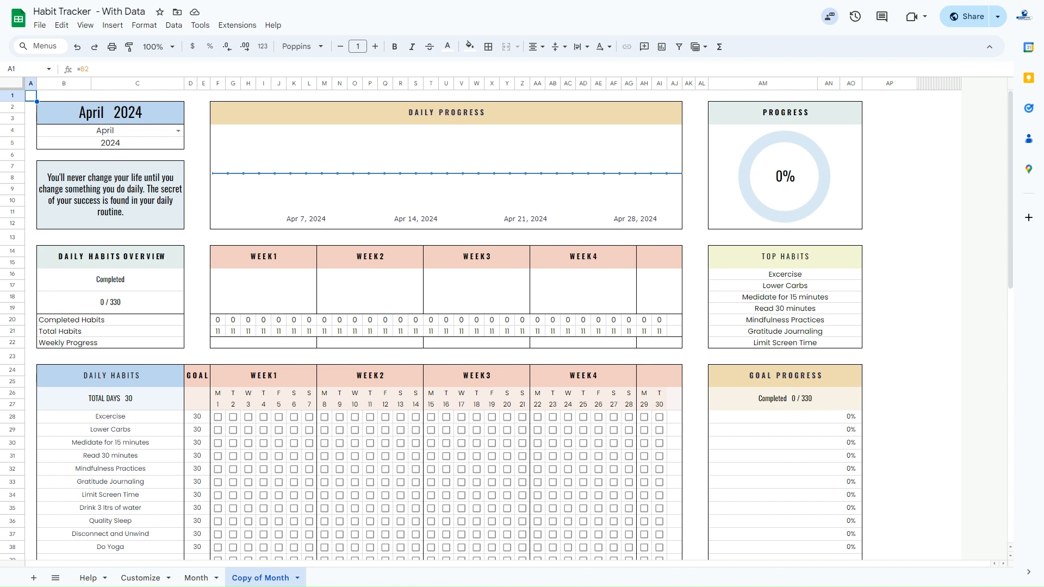
pyautogui.rightClick(263, 578)
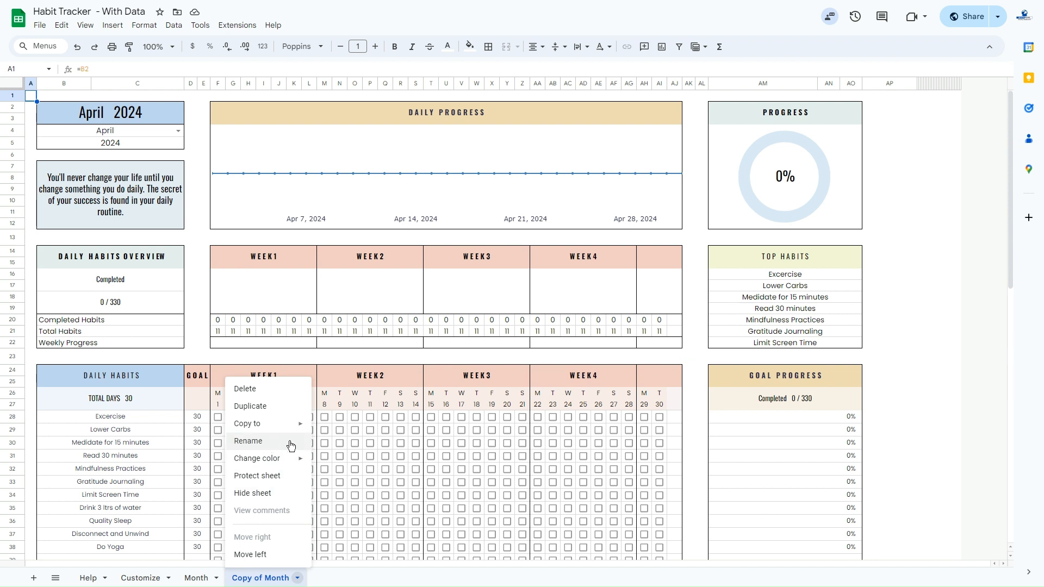
pyautogui.click(291, 446)
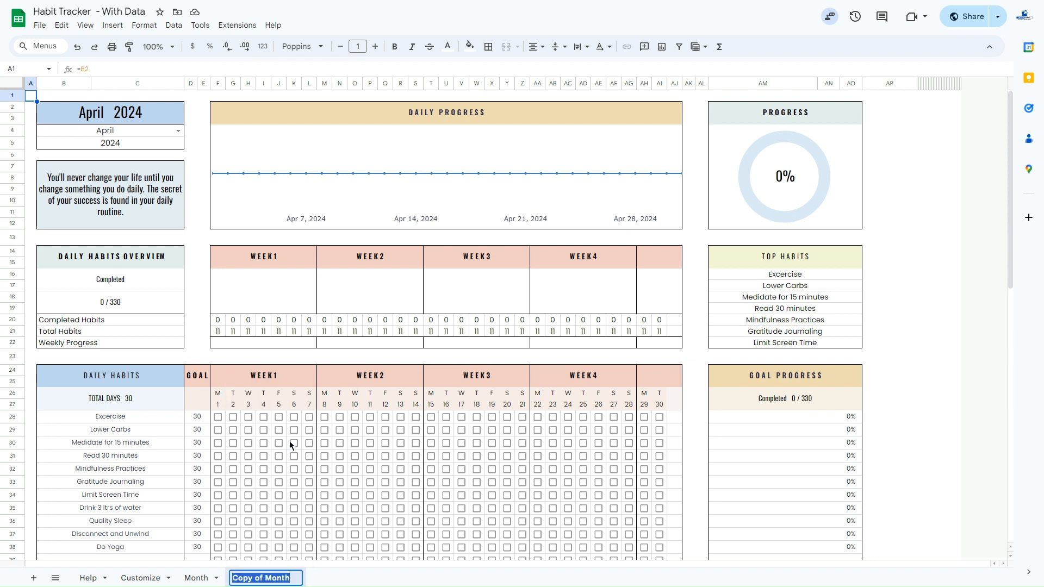
pyautogui.write('May 2024')
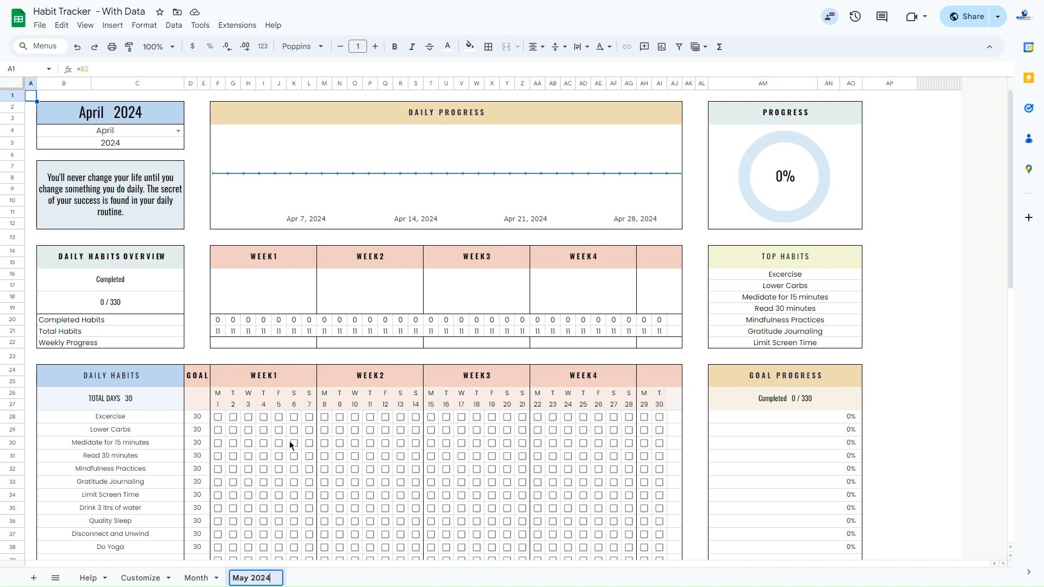
pyautogui.press('Return')
# Set the month to May in the date section of the May 2024 sheet
pyautogui.click(124, 117)
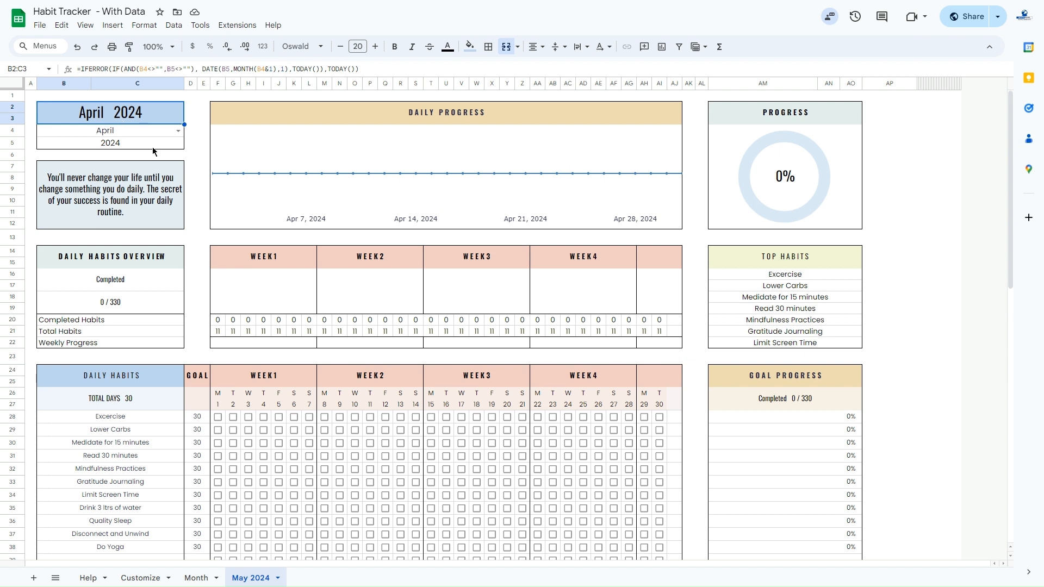
pyautogui.click(179, 133)
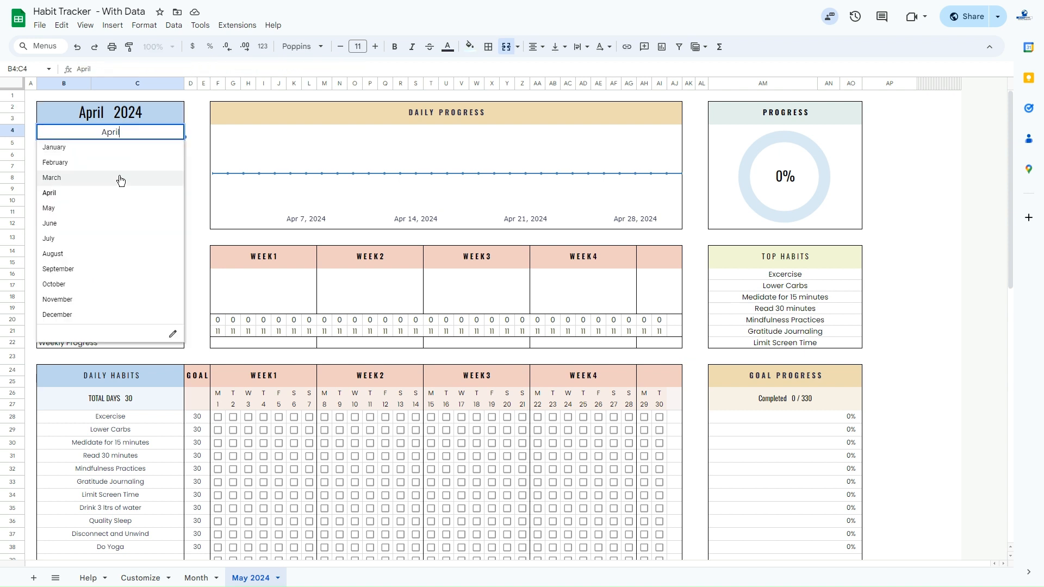
pyautogui.click(116, 208)
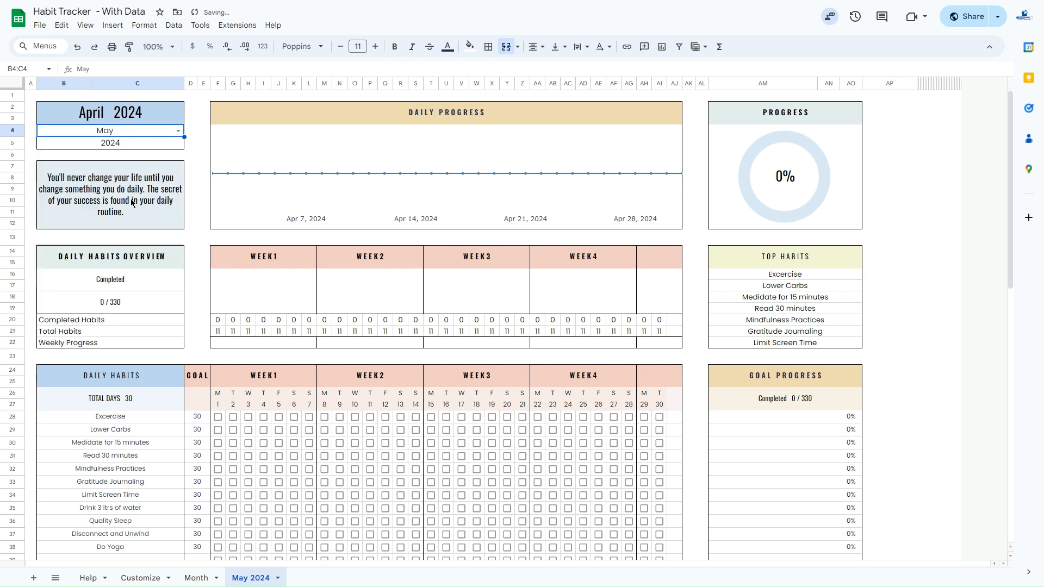
pyautogui.click(191, 156)
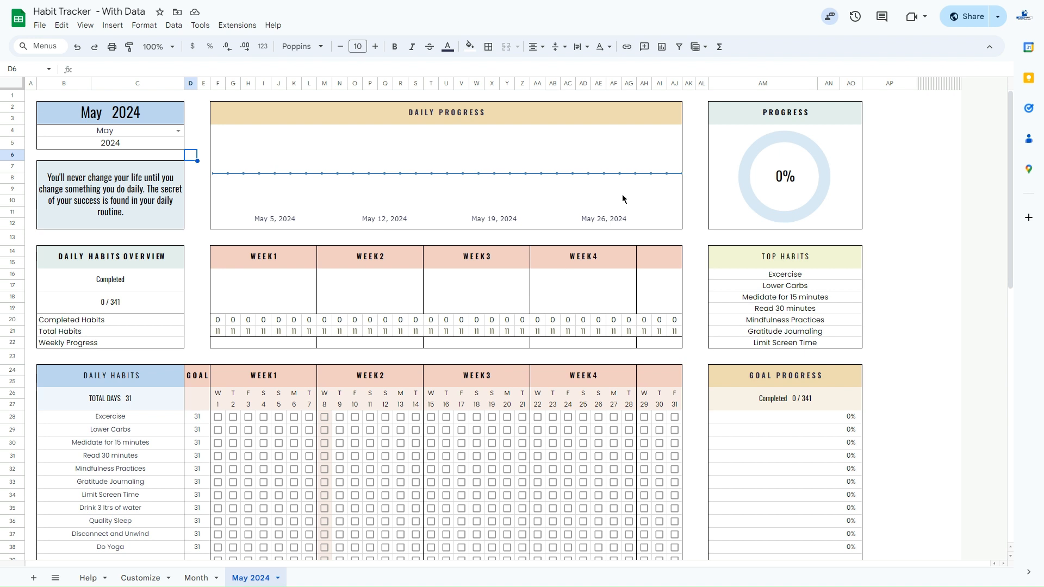
# Examine the daily, weekly and monthly habit sections of the May 2024 sheet, including the daily habit names
pyautogui.scroll(-1, 1013, 196)
pyautogui.scroll(-6, 1013, 196)
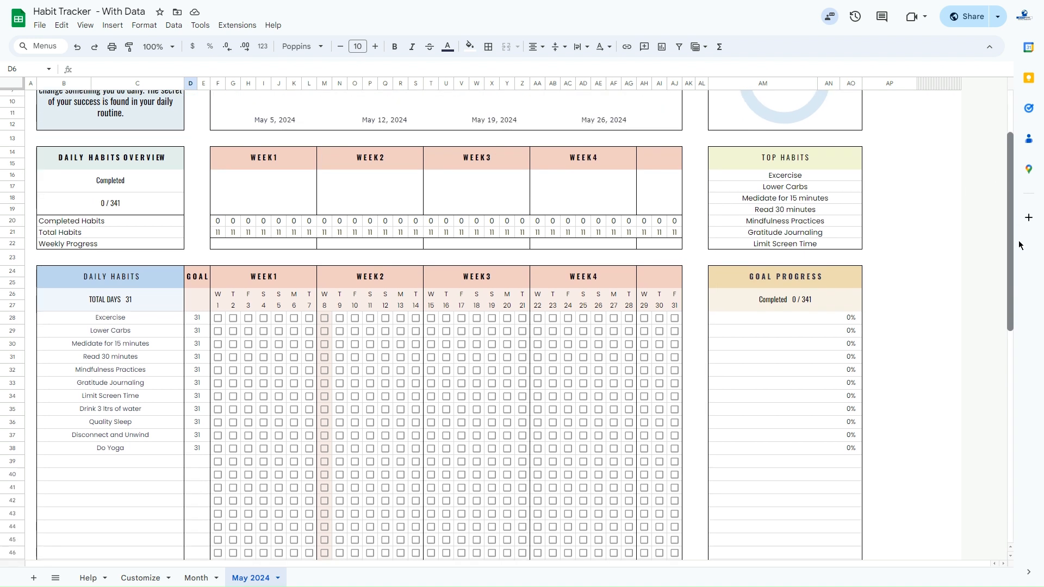
pyautogui.scroll(-4, 1024, 281)
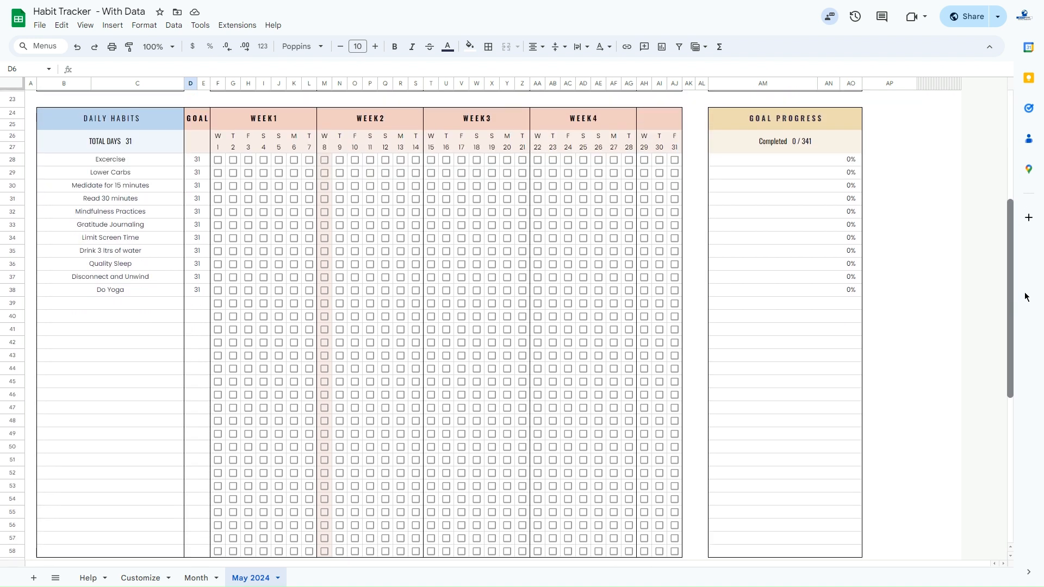
pyautogui.scroll(-3, 1032, 344)
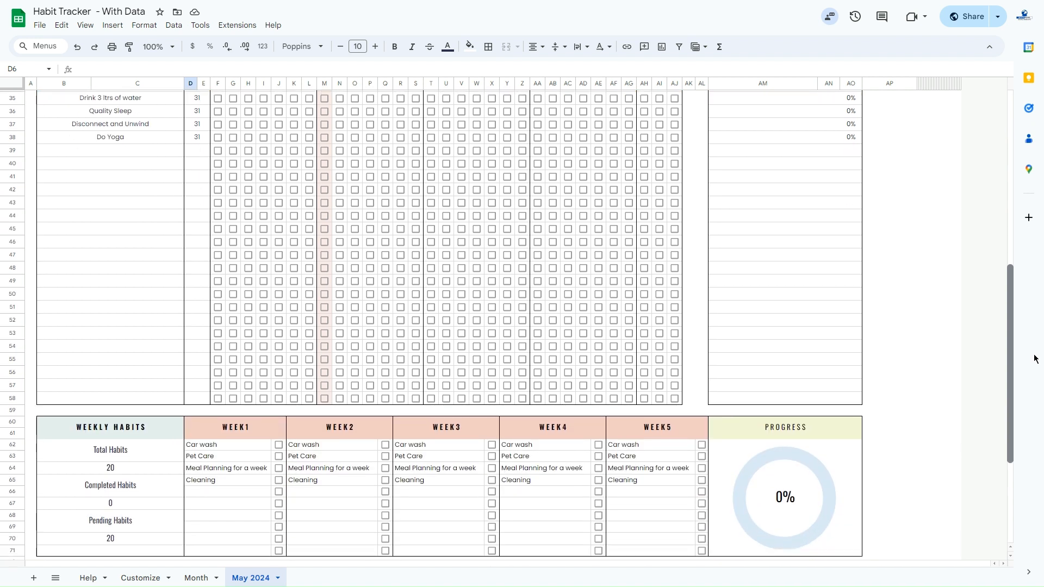
pyautogui.scroll(-5, 1039, 375)
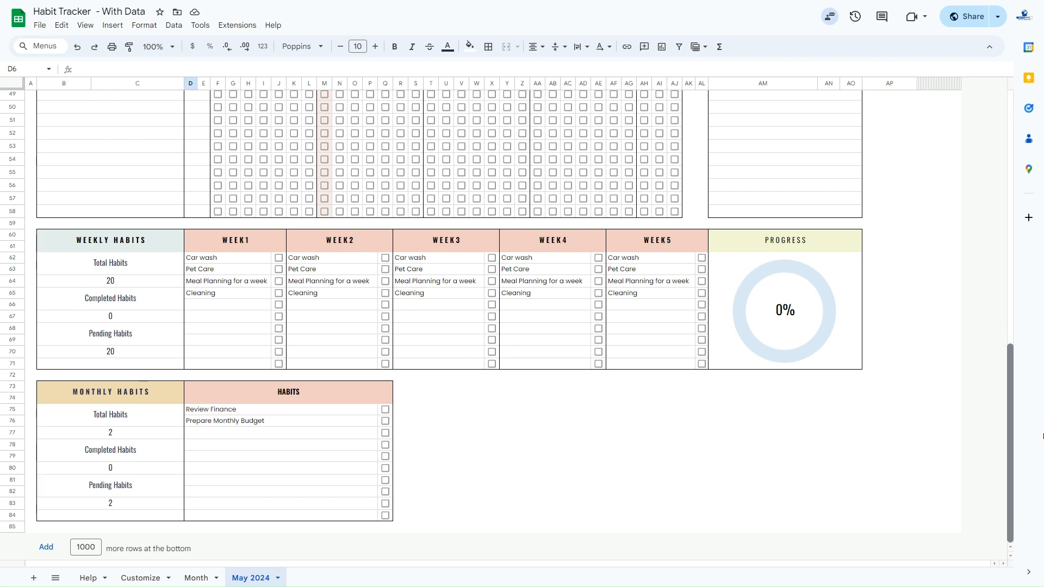
pyautogui.scroll(20, 1004, 180)
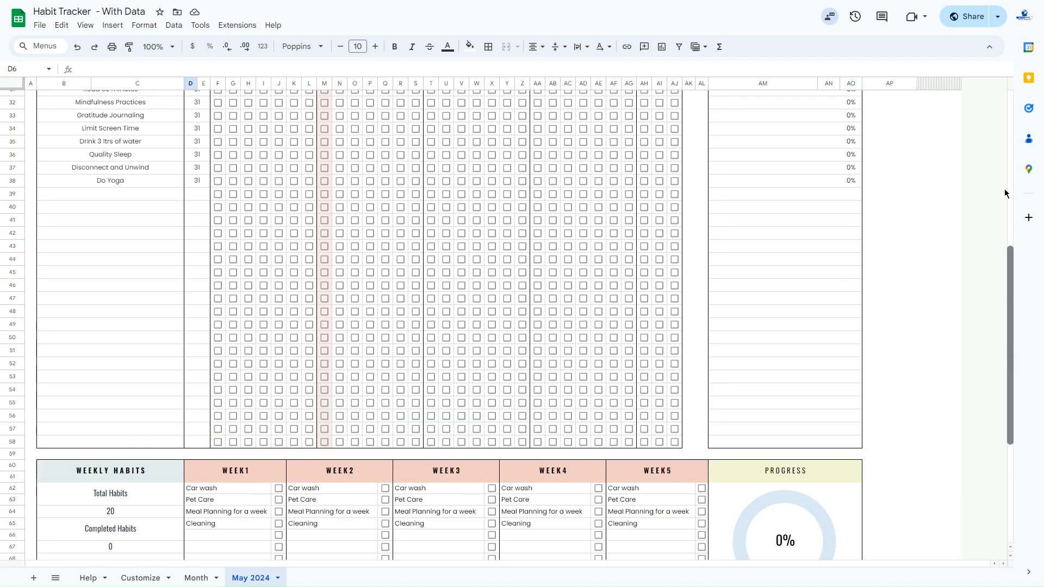
pyautogui.scroll(-5, 1004, 195)
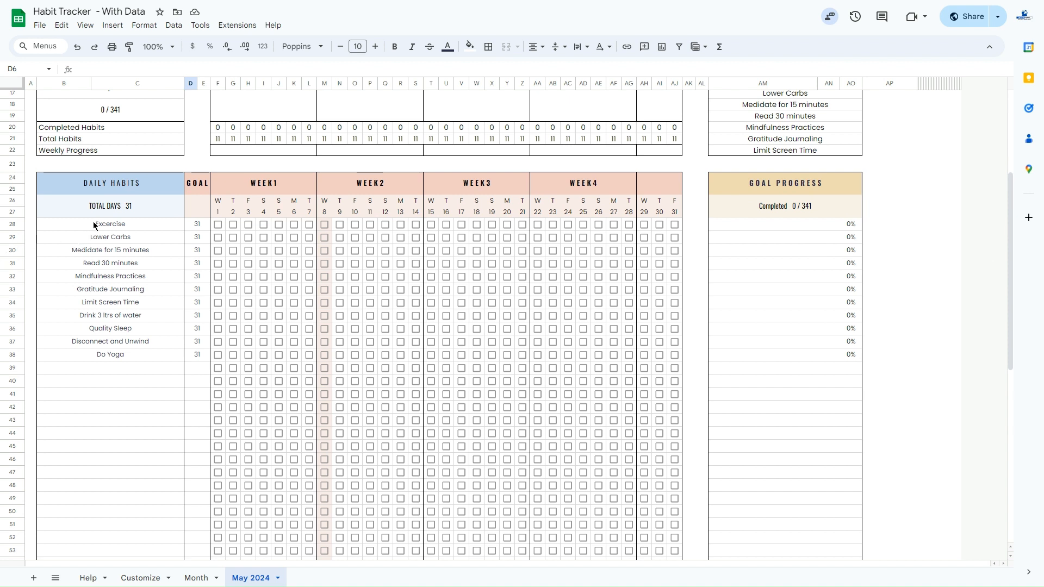
pyautogui.moveTo(93, 220); pyautogui.dragTo(100, 326)
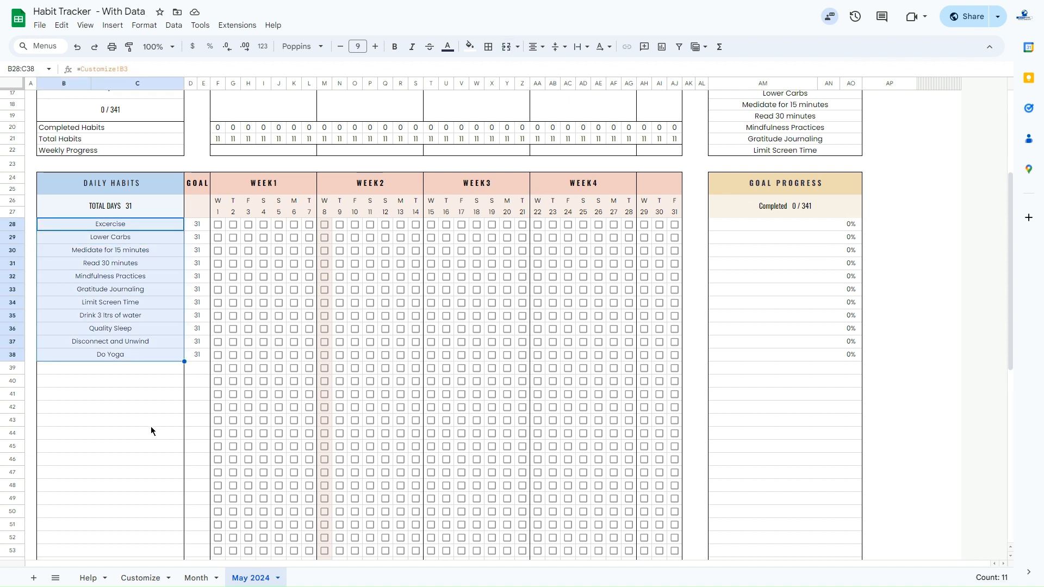
pyautogui.click(122, 370)
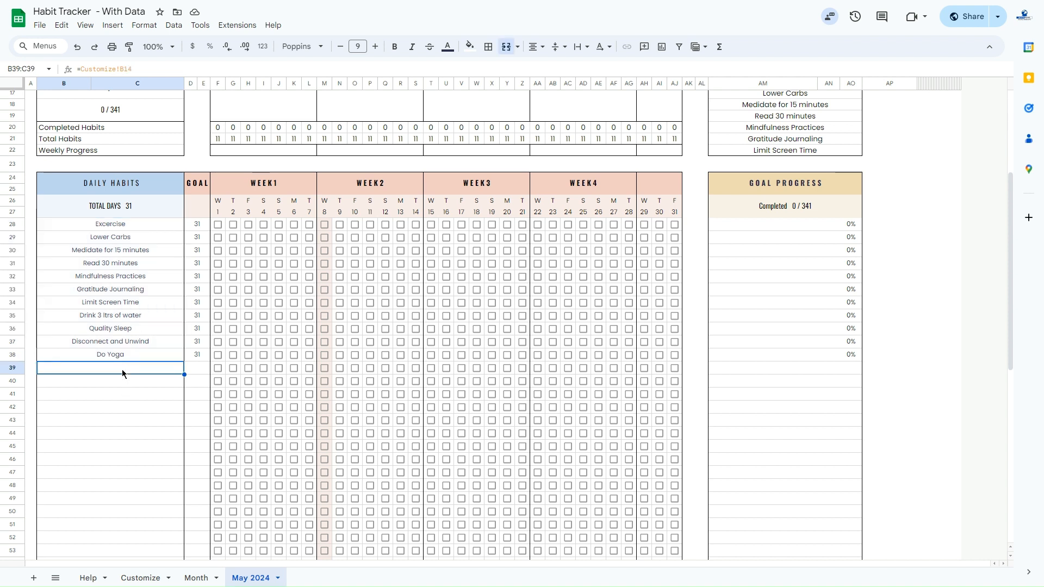
# Add "New Habit" below Do Yoga in the daily habits list and set the Excercise goal to 20
pyautogui.write('New Habit')
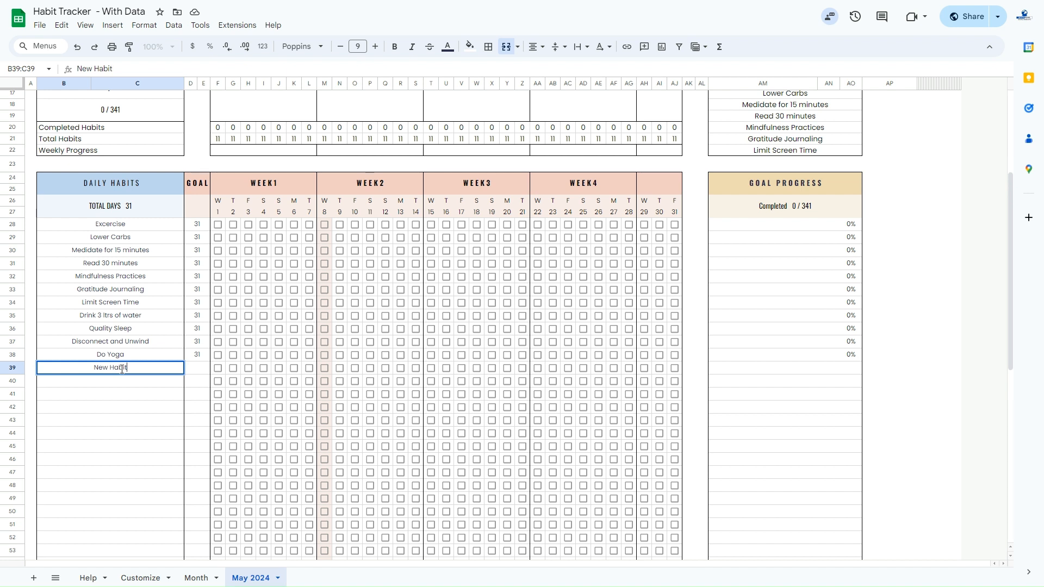
pyautogui.press('Return')
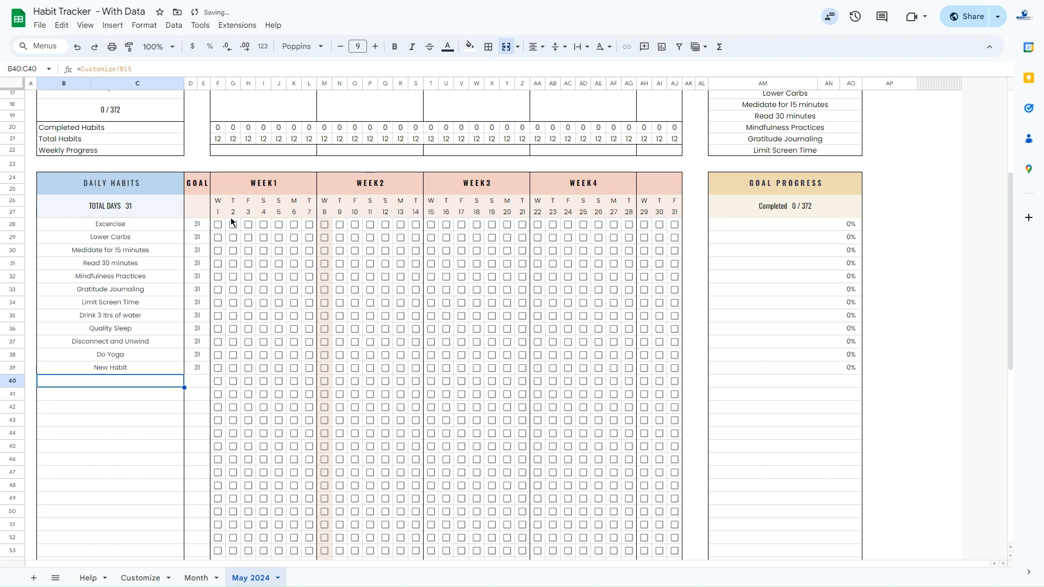
pyautogui.click(198, 186)
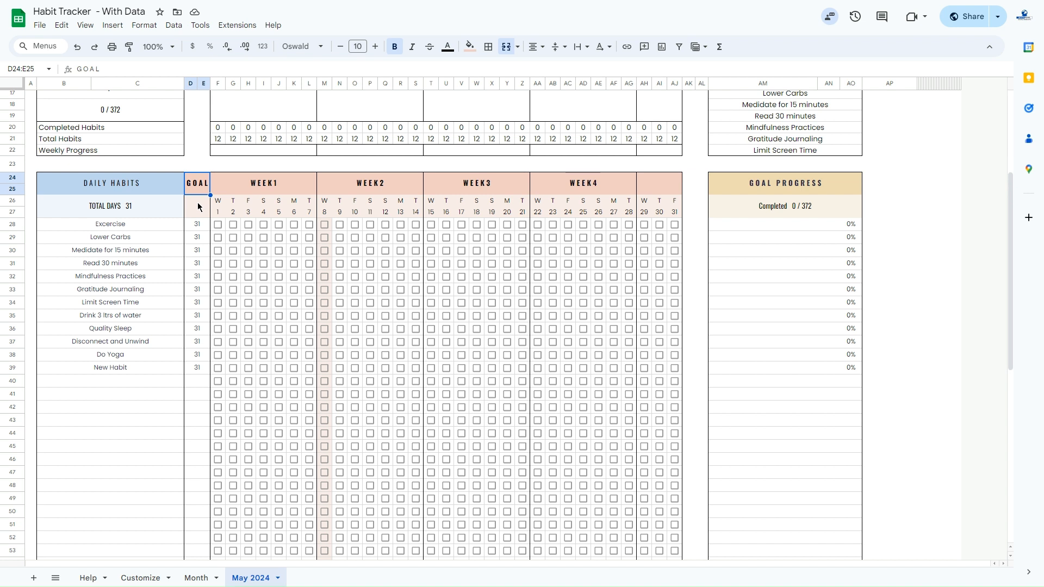
pyautogui.click(137, 224)
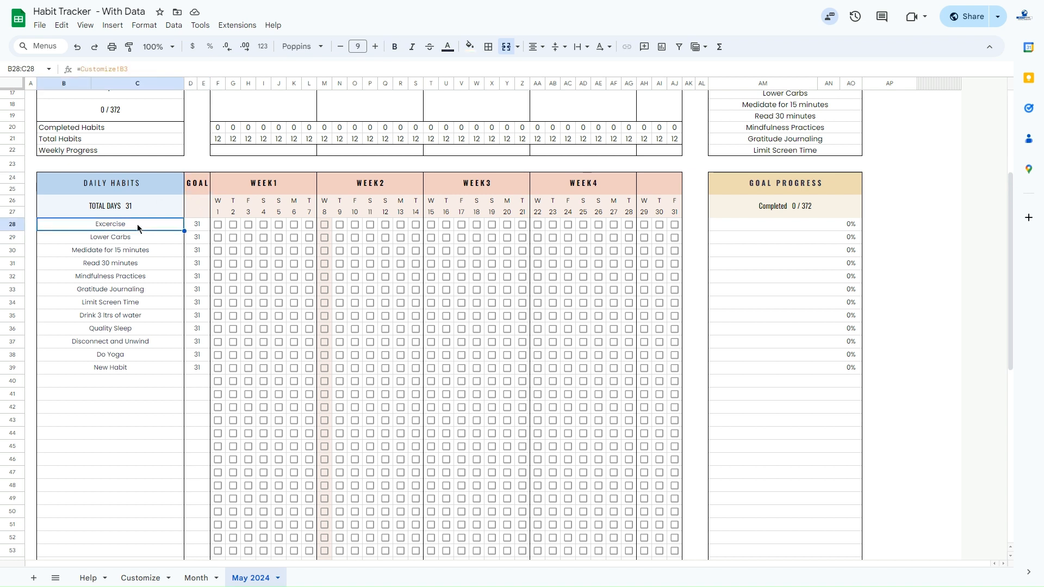
pyautogui.click(197, 223)
pyautogui.write('20')
pyautogui.press('Return')
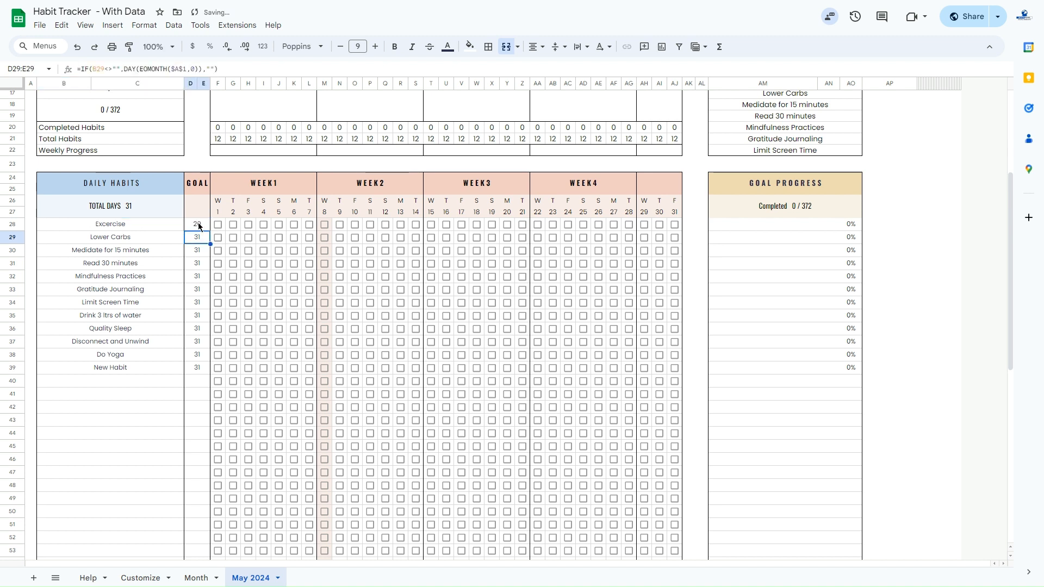
pyautogui.click(126, 211)
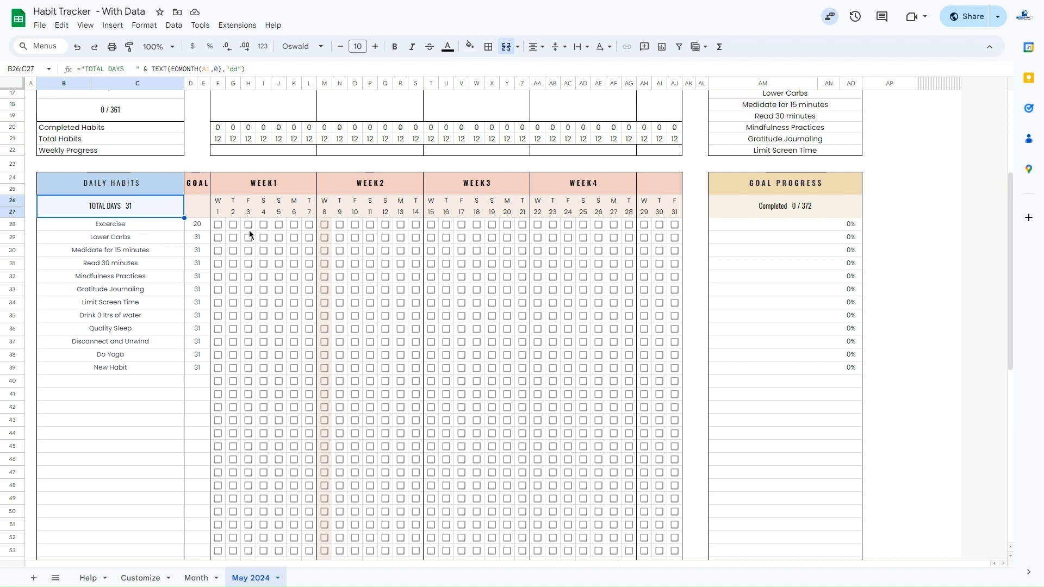
# Mark the daily habits from Excercise through Quality Sleep as completed for May 1
pyautogui.click(218, 224)
pyautogui.click(218, 238)
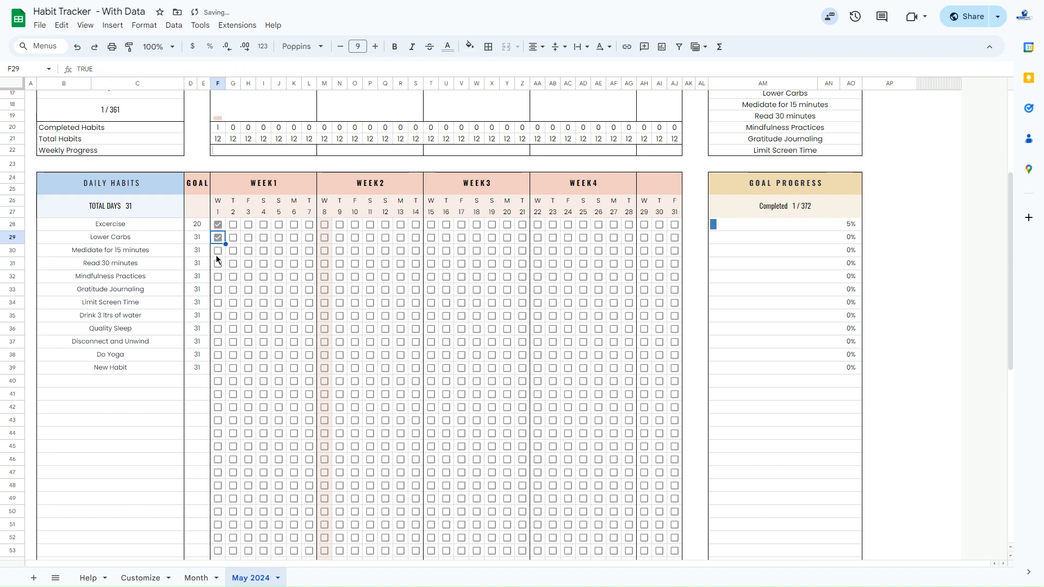
pyautogui.click(217, 265)
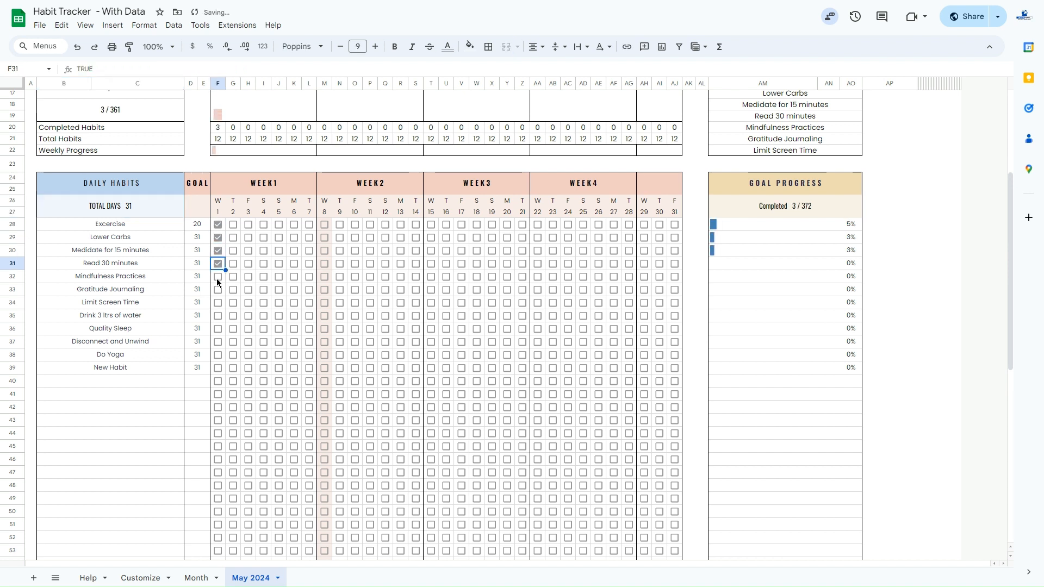
pyautogui.click(217, 278)
pyautogui.click(217, 291)
pyautogui.click(217, 303)
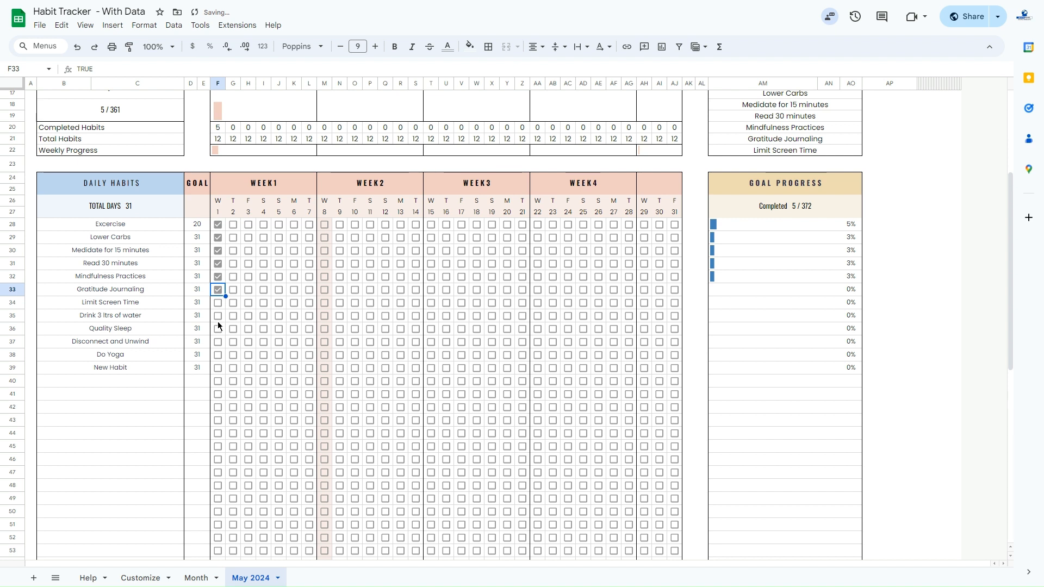
pyautogui.click(218, 317)
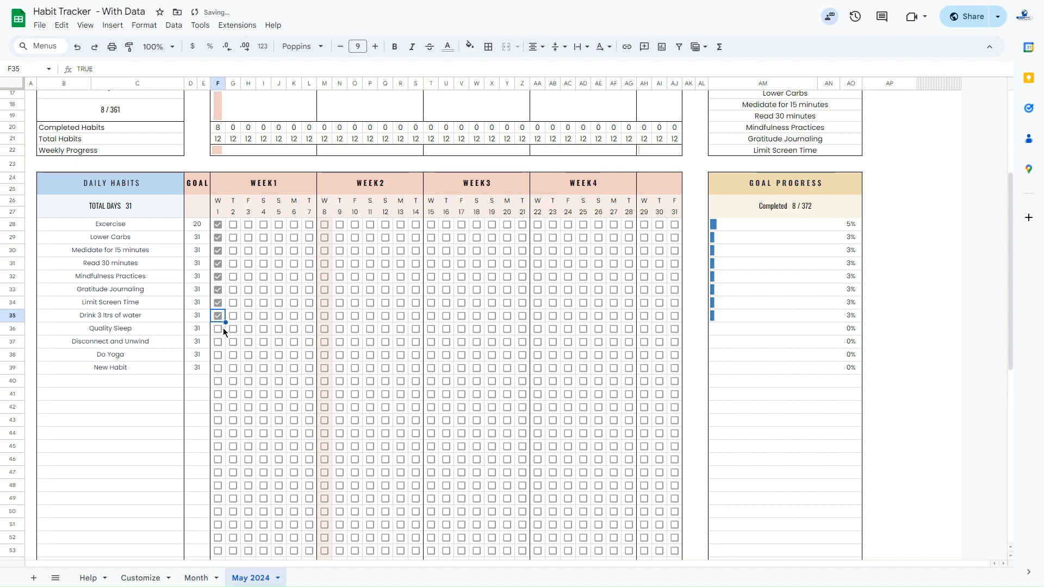
pyautogui.click(218, 327)
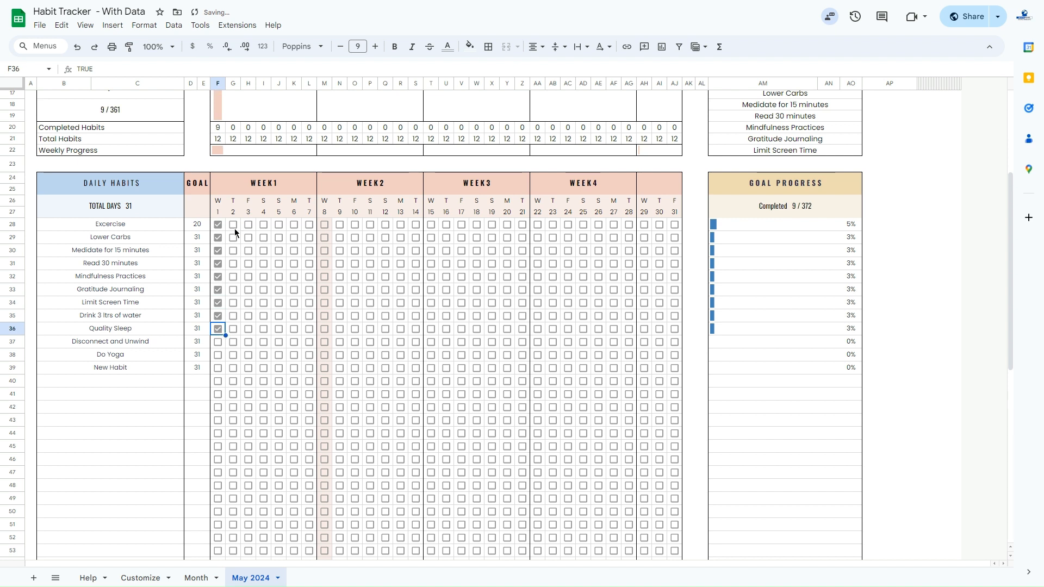
# Mark Excercise as completed for May 23 through 28 and Medidate for 15 minutes for May 23
pyautogui.click(553, 225)
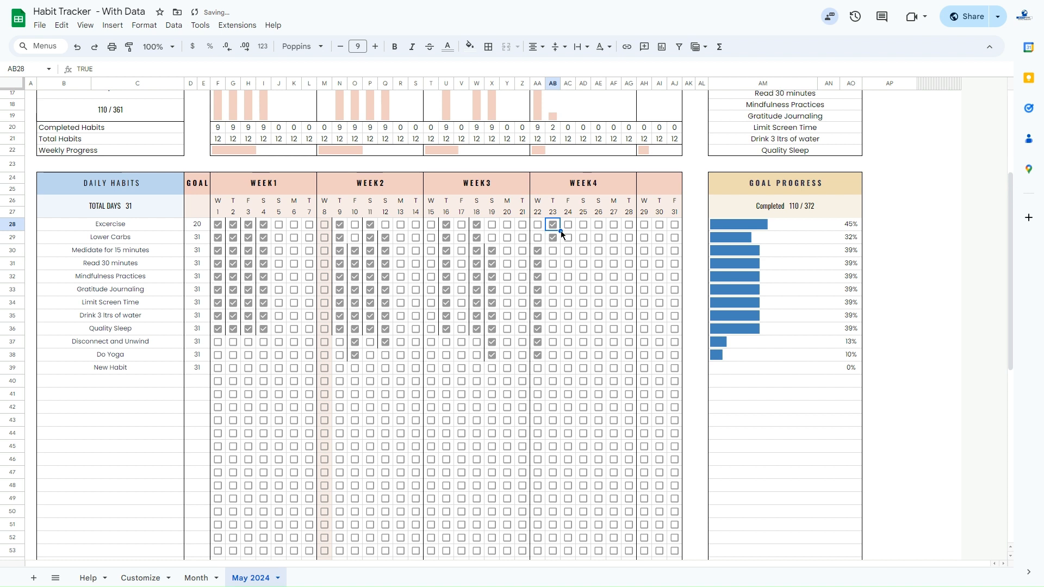
pyautogui.click(552, 250)
pyautogui.click(568, 225)
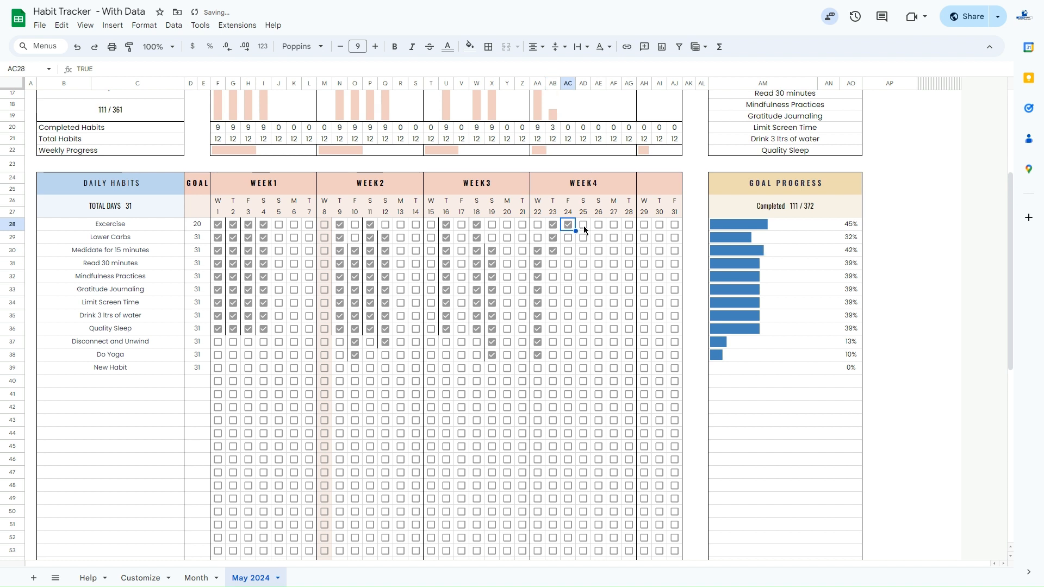
pyautogui.click(583, 224)
pyautogui.click(599, 225)
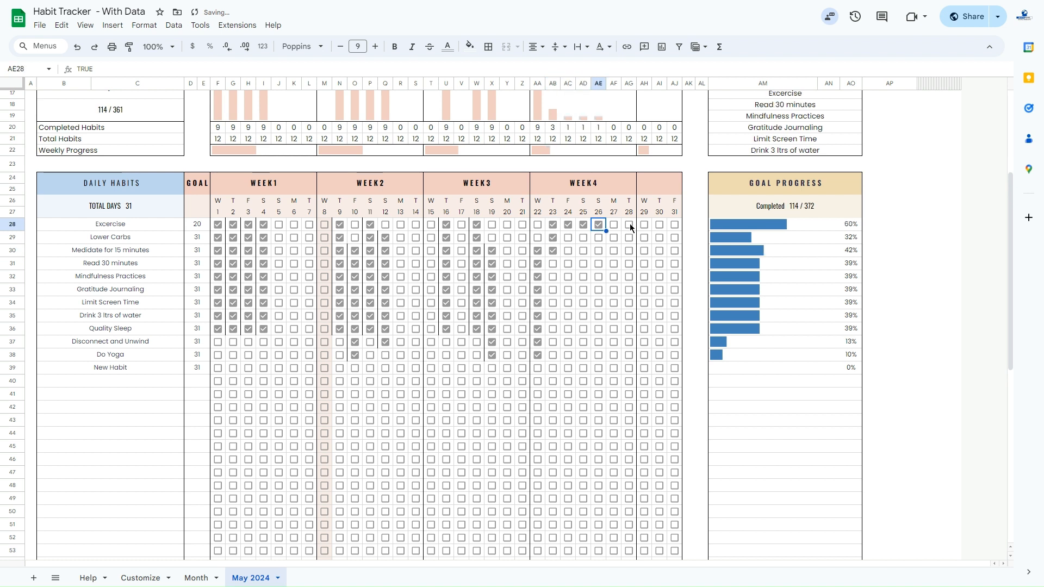
pyautogui.click(613, 225)
pyautogui.click(630, 225)
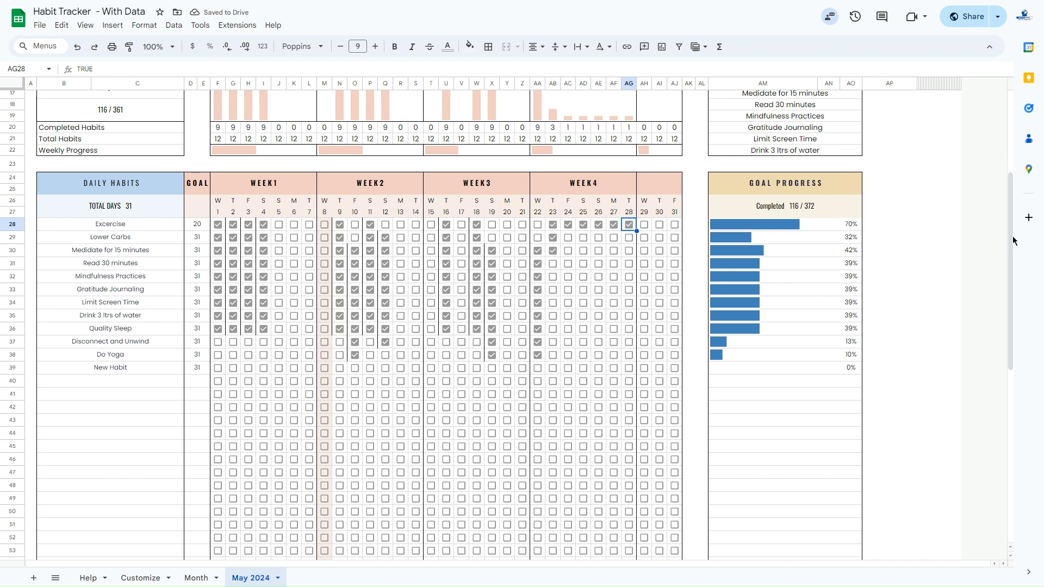
# In the weekly habits section, mark Car wash as completed for Week 1 and Week 2, and Pet Care for Week 2
pyautogui.moveTo(1012, 240); pyautogui.dragTo(1014, 380)
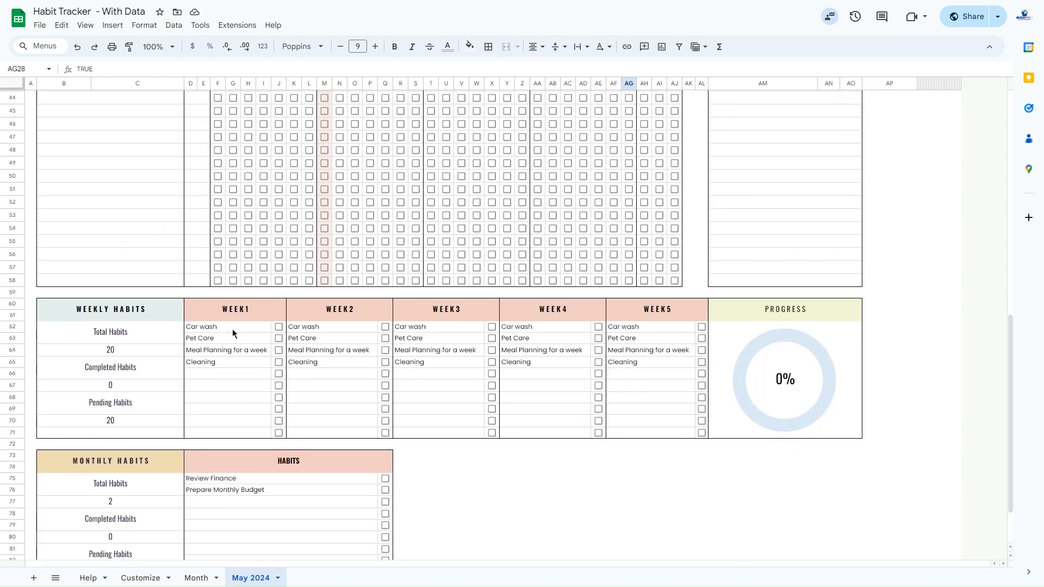
pyautogui.moveTo(232, 329); pyautogui.dragTo(230, 361)
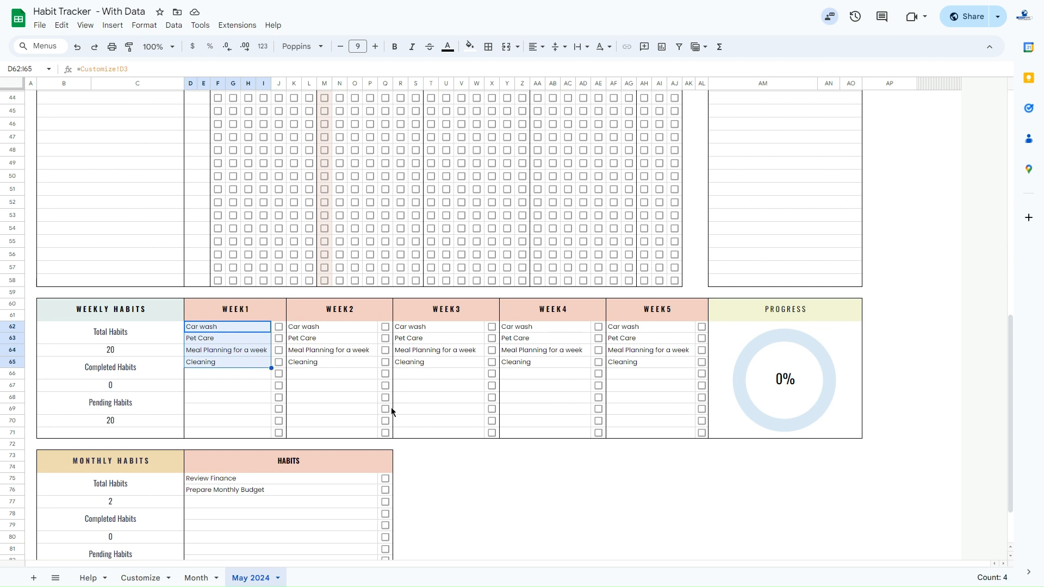
pyautogui.click(278, 328)
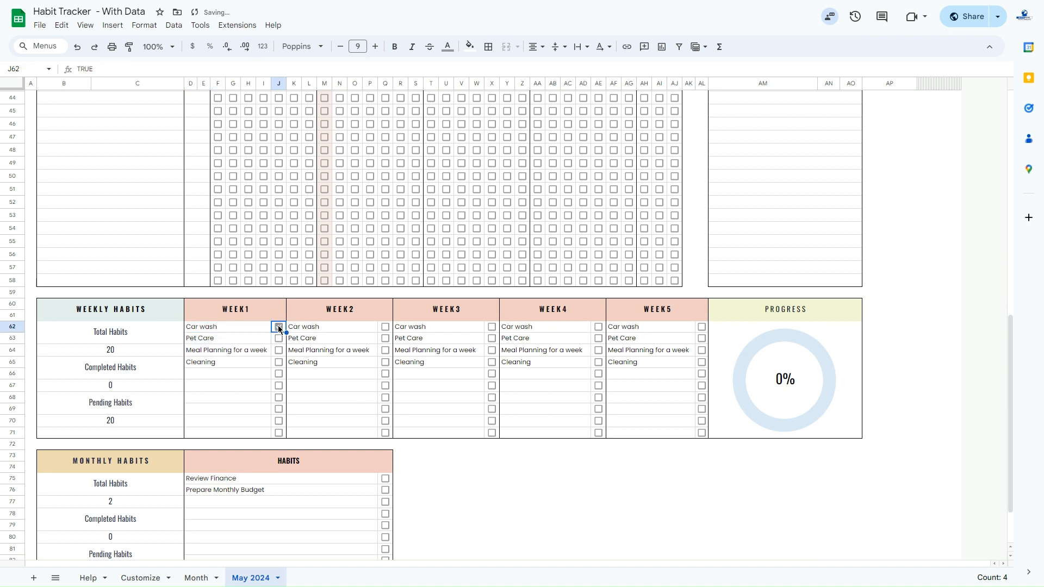
pyautogui.click(385, 327)
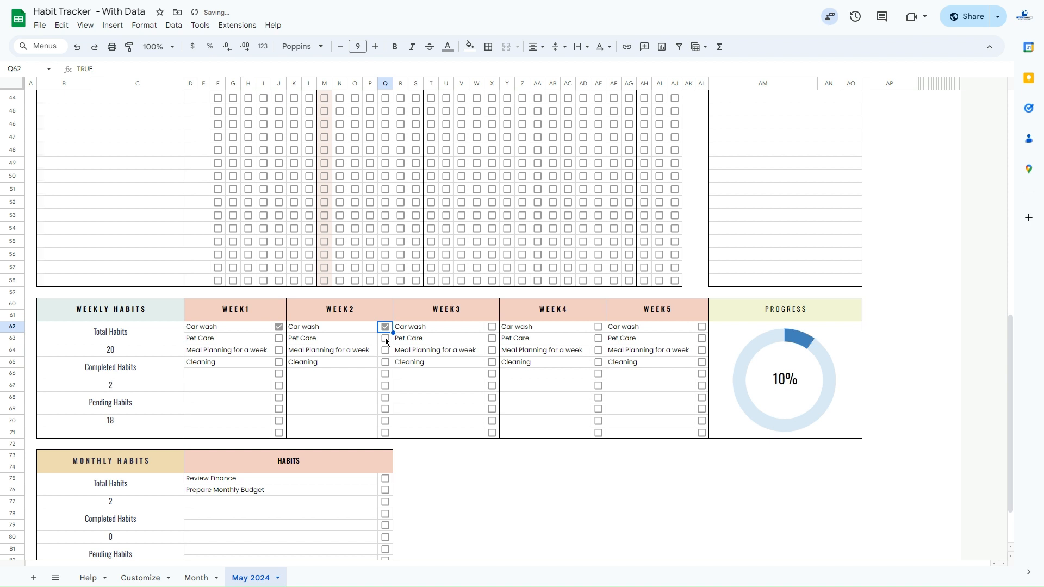
pyautogui.click(385, 338)
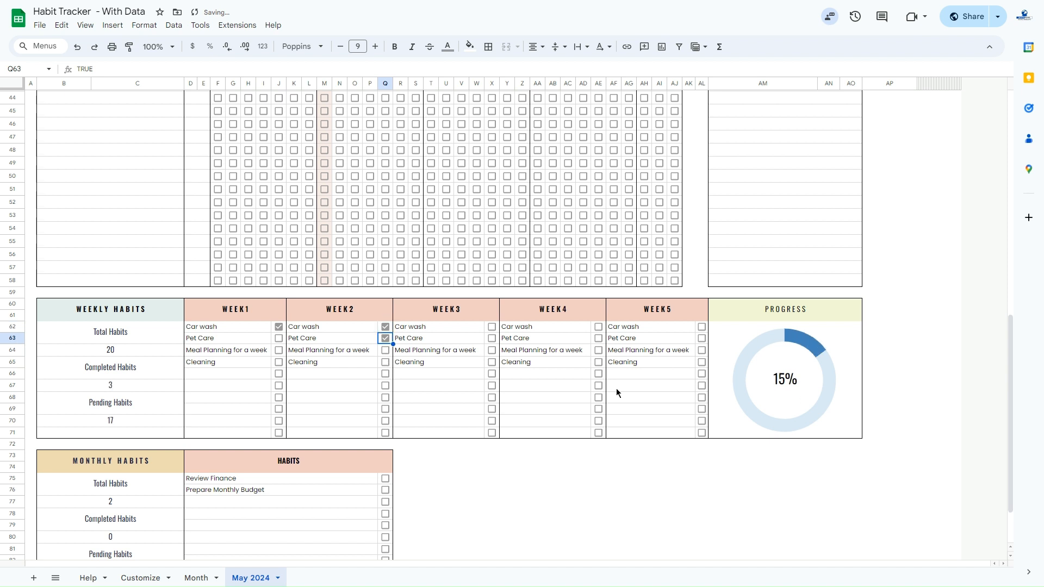
# Mark Review Finance as completed in the monthly habits section
pyautogui.moveTo(1009, 386); pyautogui.dragTo(1009, 429)
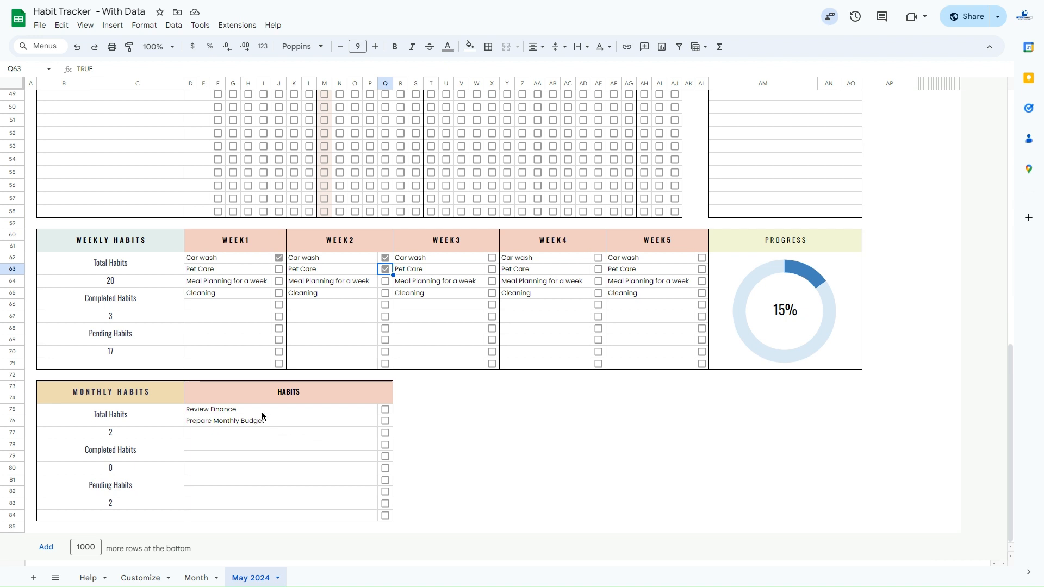
pyautogui.moveTo(260, 411); pyautogui.dragTo(260, 427)
pyautogui.click(348, 446)
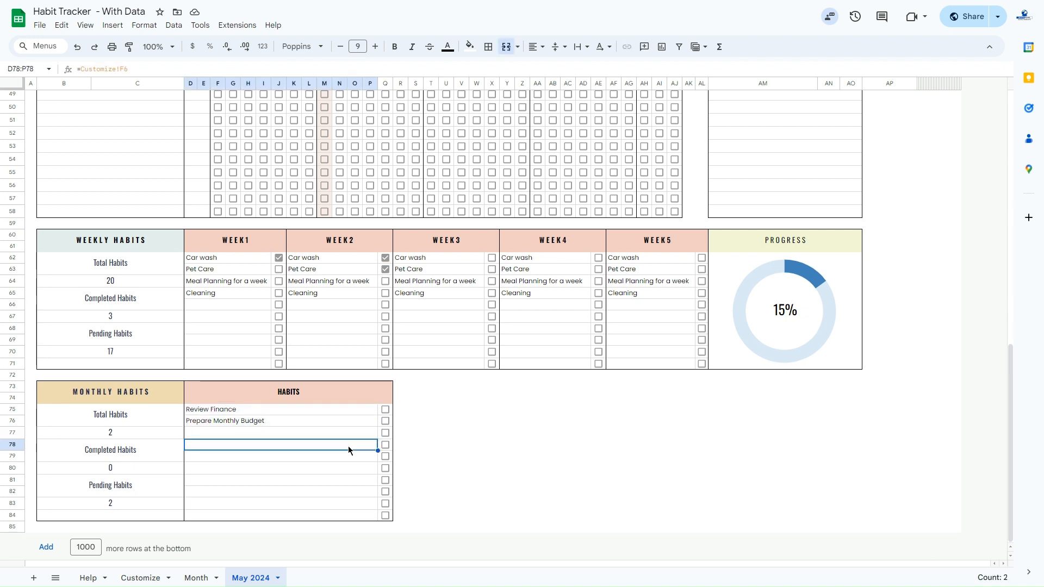
pyautogui.click(386, 410)
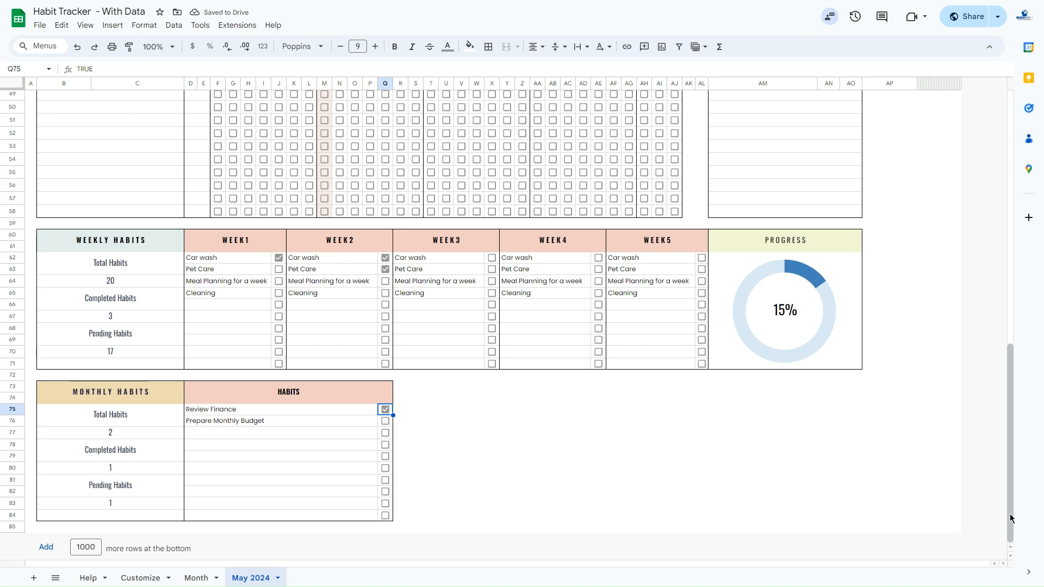
# Examine the daily progress chart, the overall progress ring, the weekly completed and total habit counts, and the Top Habits list
pyautogui.moveTo(1012, 518); pyautogui.dragTo(1005, 247)
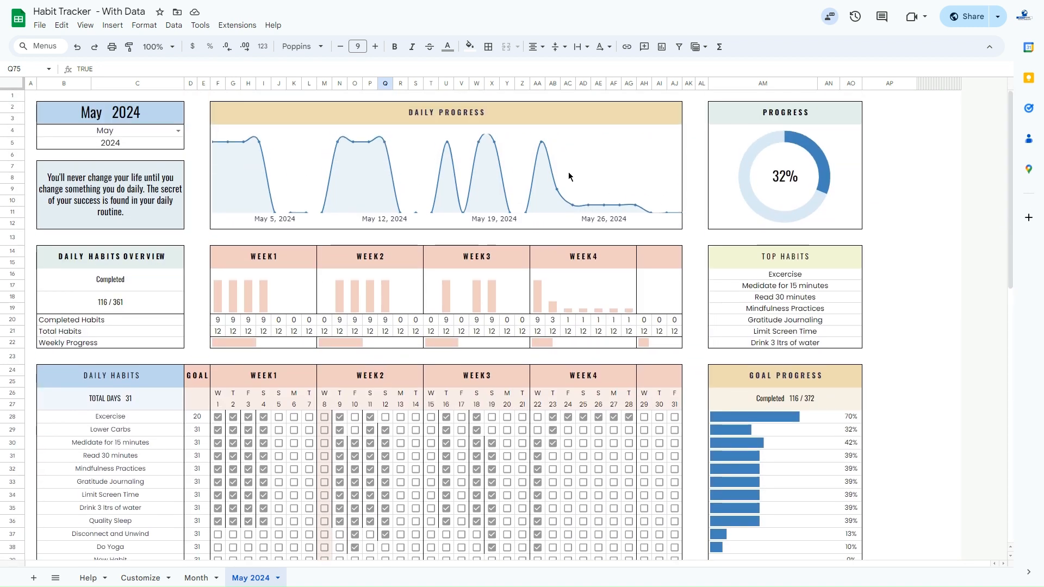
pyautogui.click(385, 115)
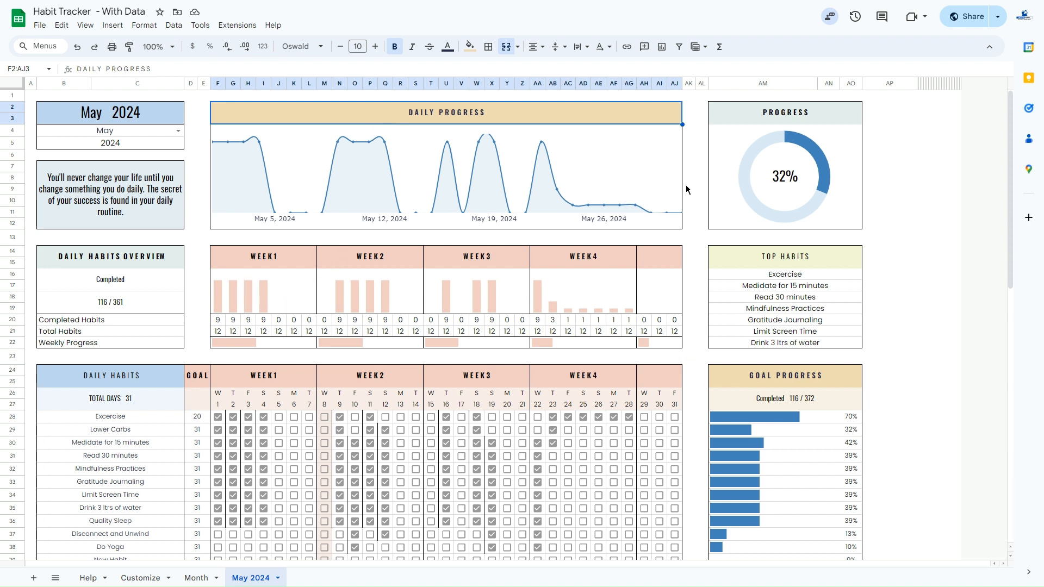
pyautogui.click(759, 158)
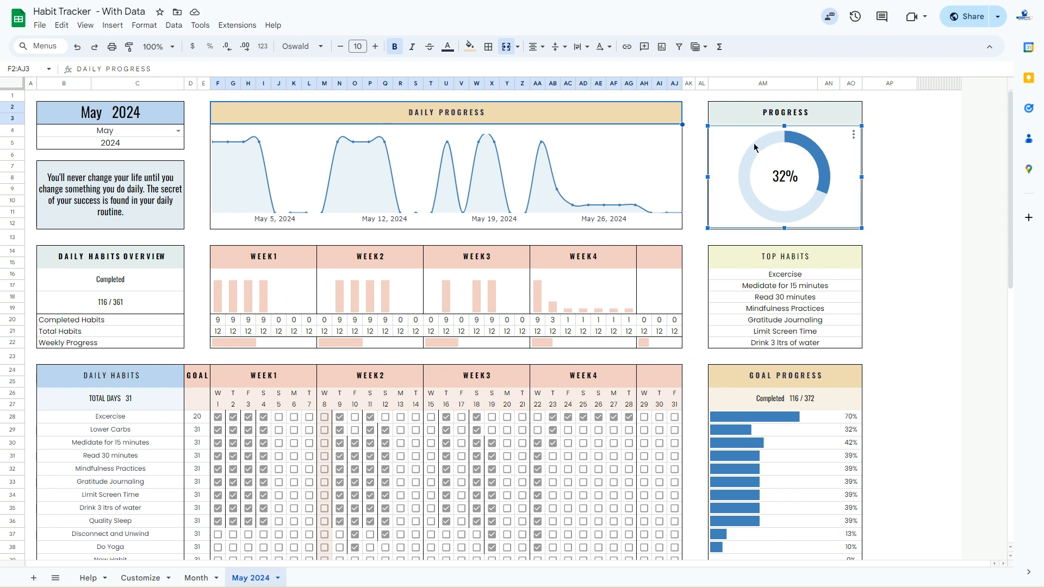
pyautogui.click(757, 116)
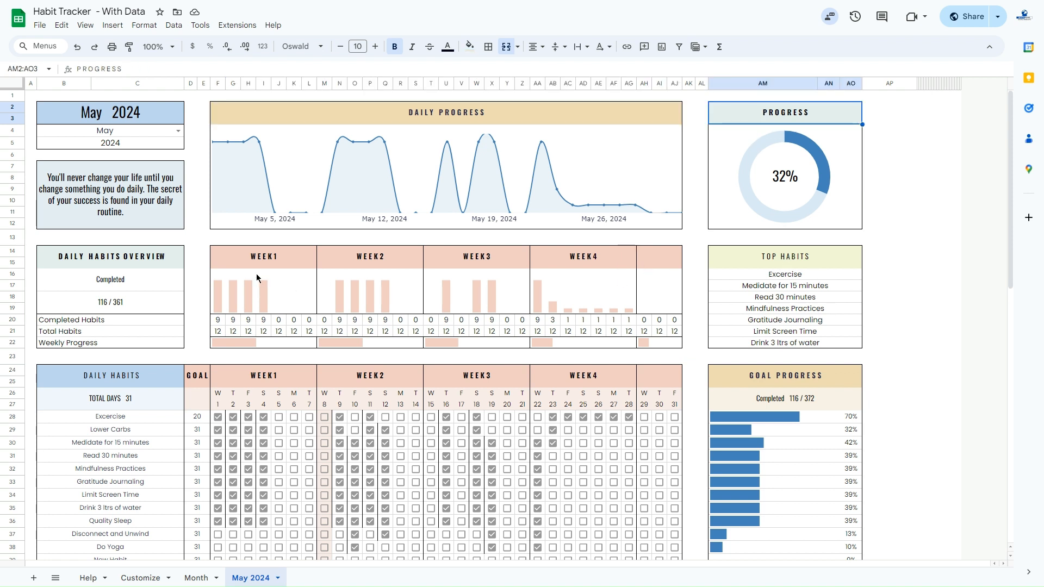
pyautogui.click(297, 262)
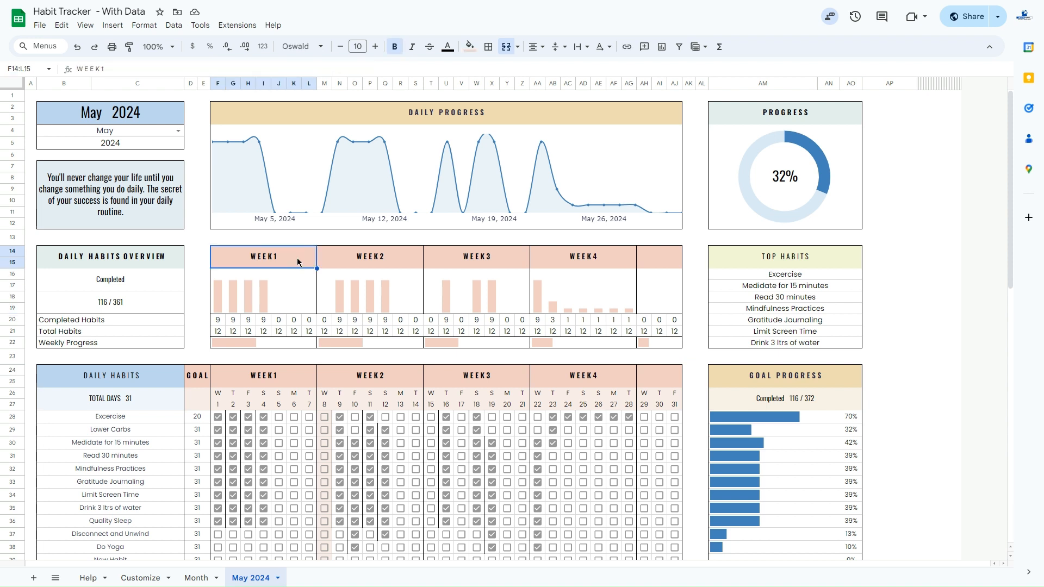
pyautogui.click(230, 324)
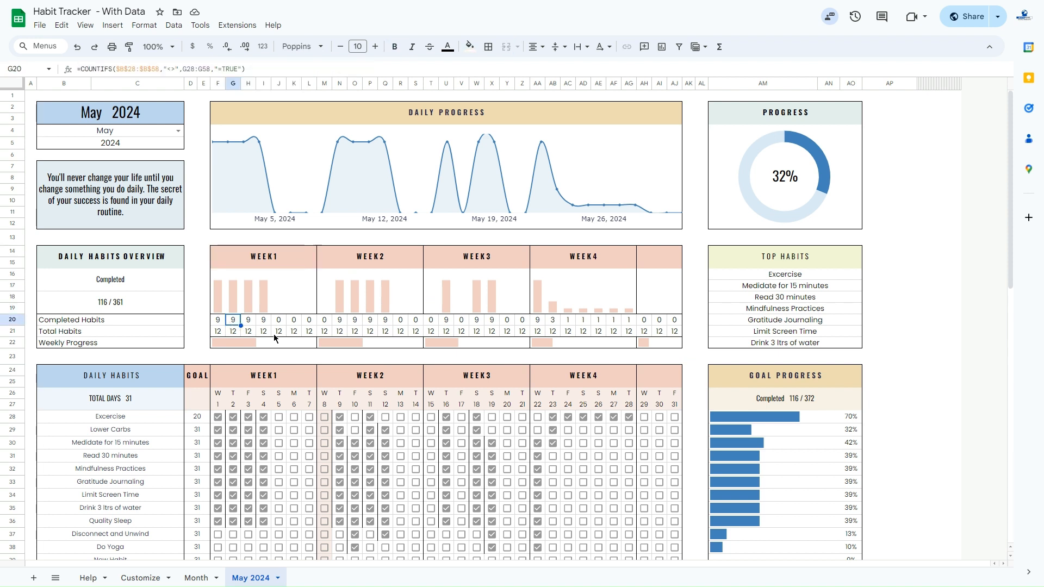
pyautogui.click(280, 331)
pyautogui.click(314, 329)
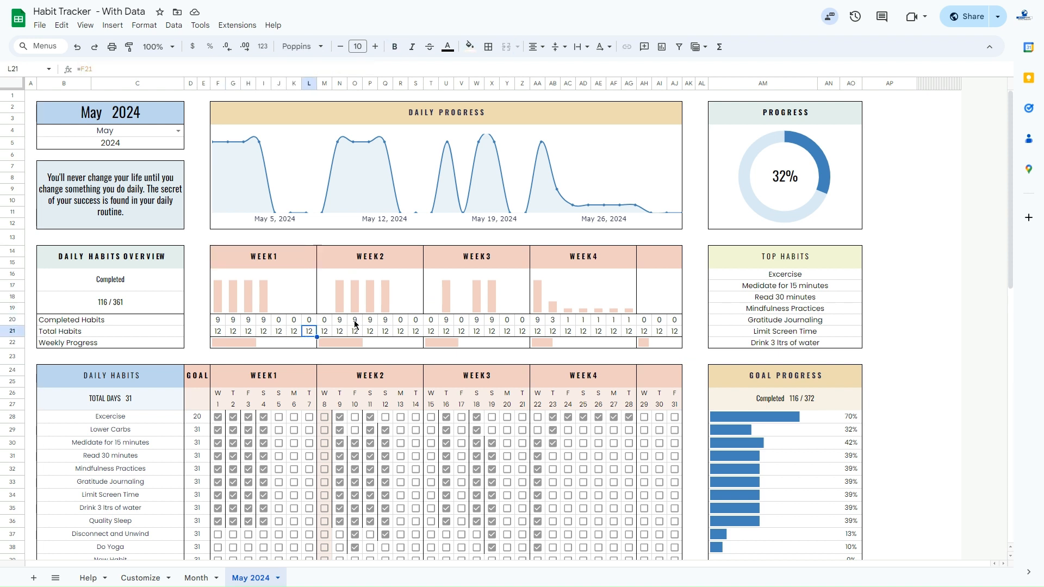
pyautogui.click(354, 323)
pyautogui.click(358, 333)
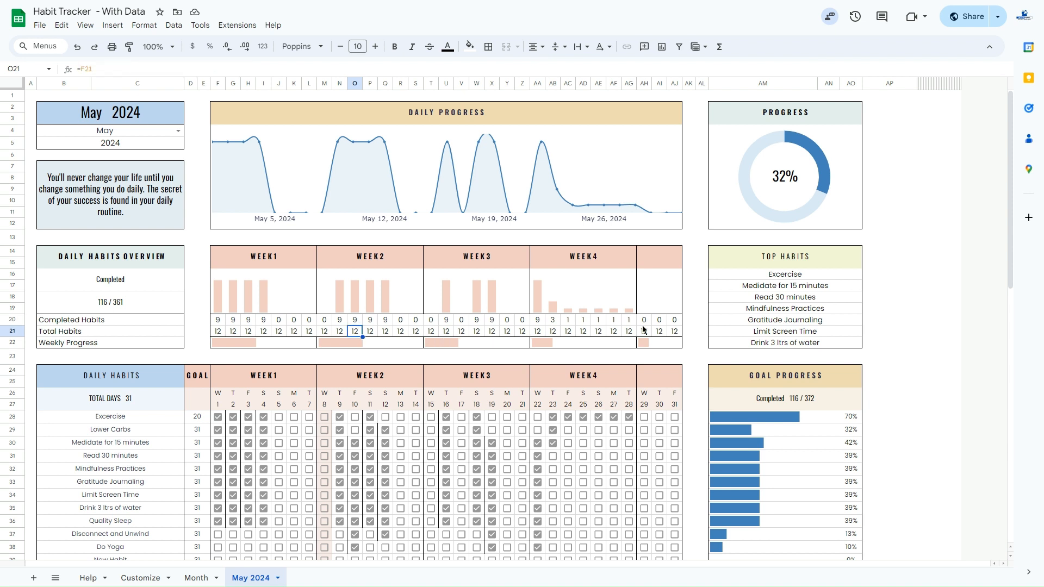
pyautogui.moveTo(757, 275); pyautogui.dragTo(768, 345)
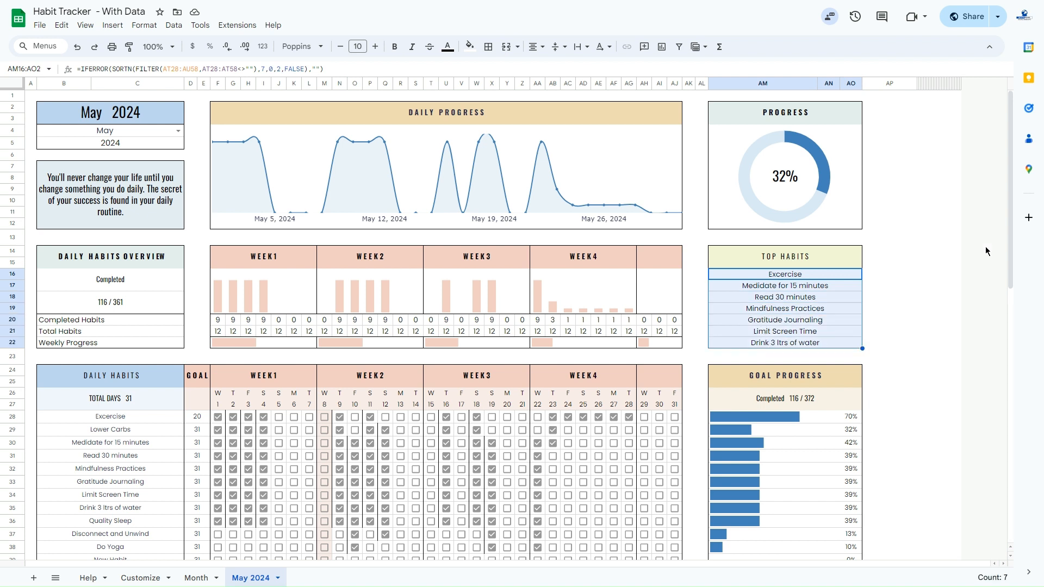
pyautogui.scroll(-1, 1012, 228)
pyautogui.scroll(1, 1011, 228)
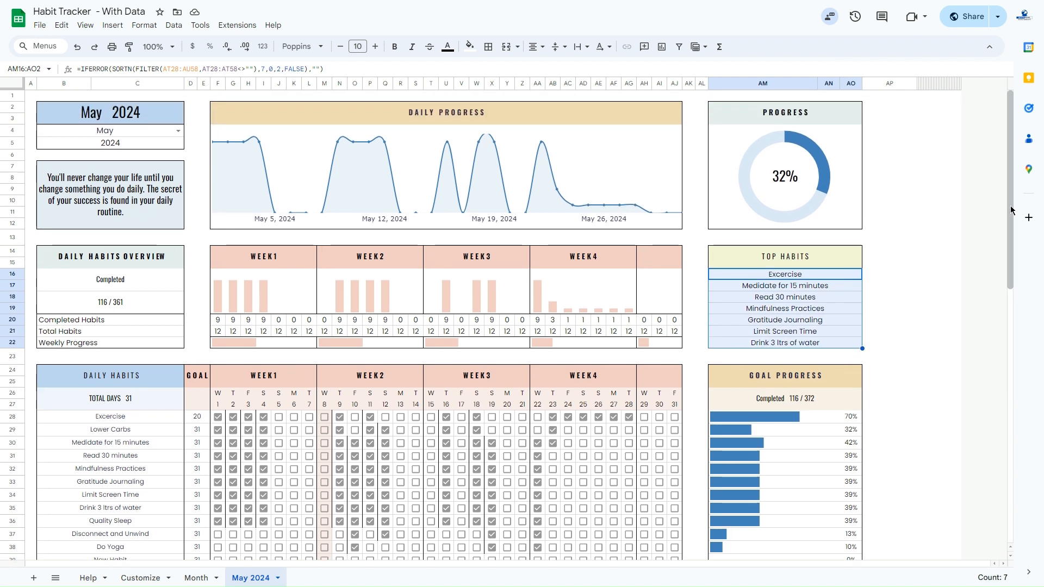